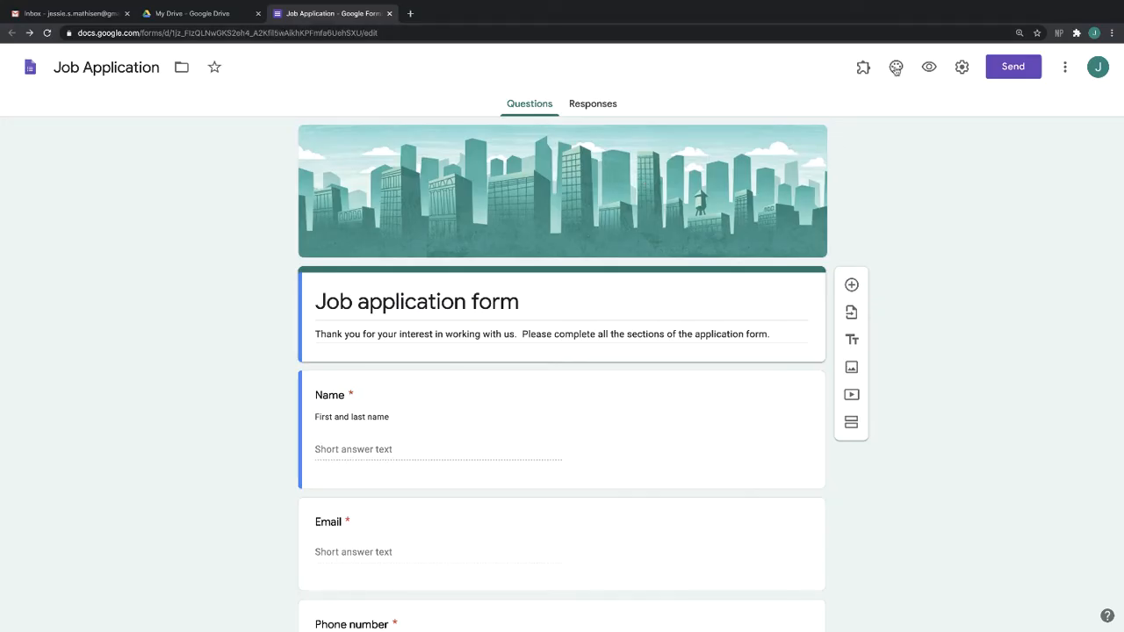
- Create a new Email Notifications rule named 'Job application automated response'
{"action": "left_click", "coordinate": [864, 70]}
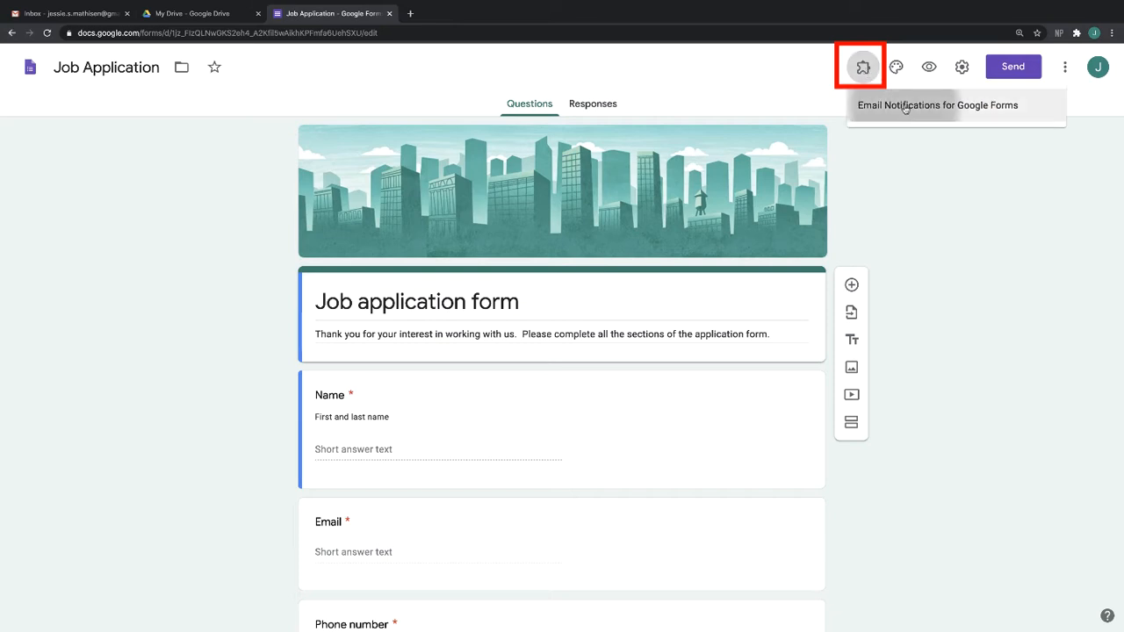
{"action": "left_click", "coordinate": [905, 106]}
{"action": "left_click", "coordinate": [550, 131]}
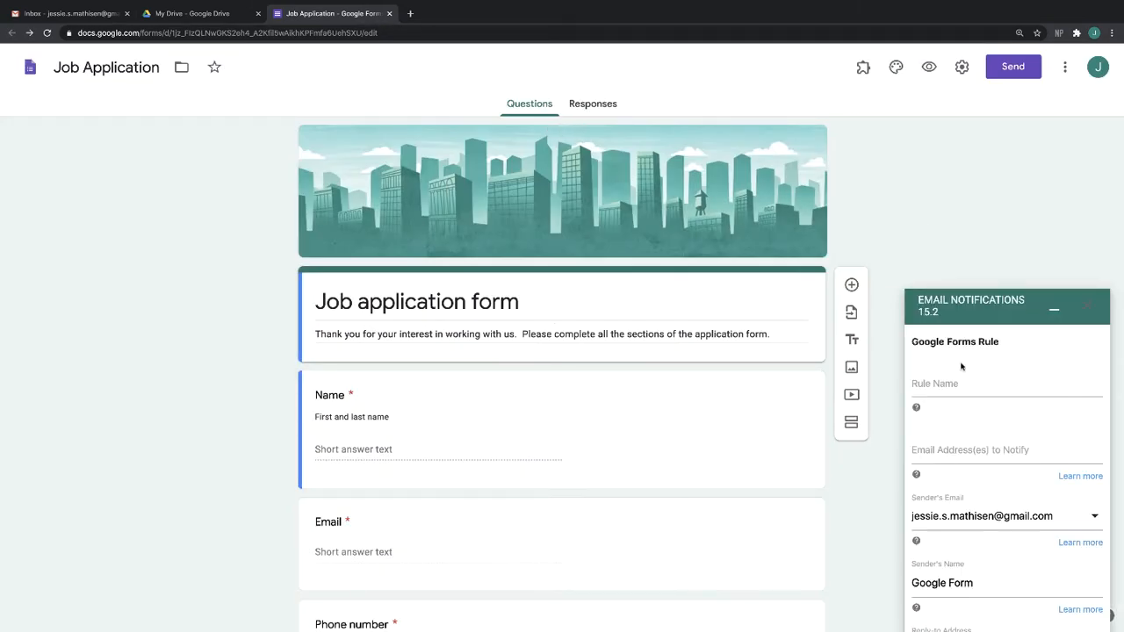
{"action": "left_click", "coordinate": [967, 392]}
{"action": "type", "text": "Job application autom"}
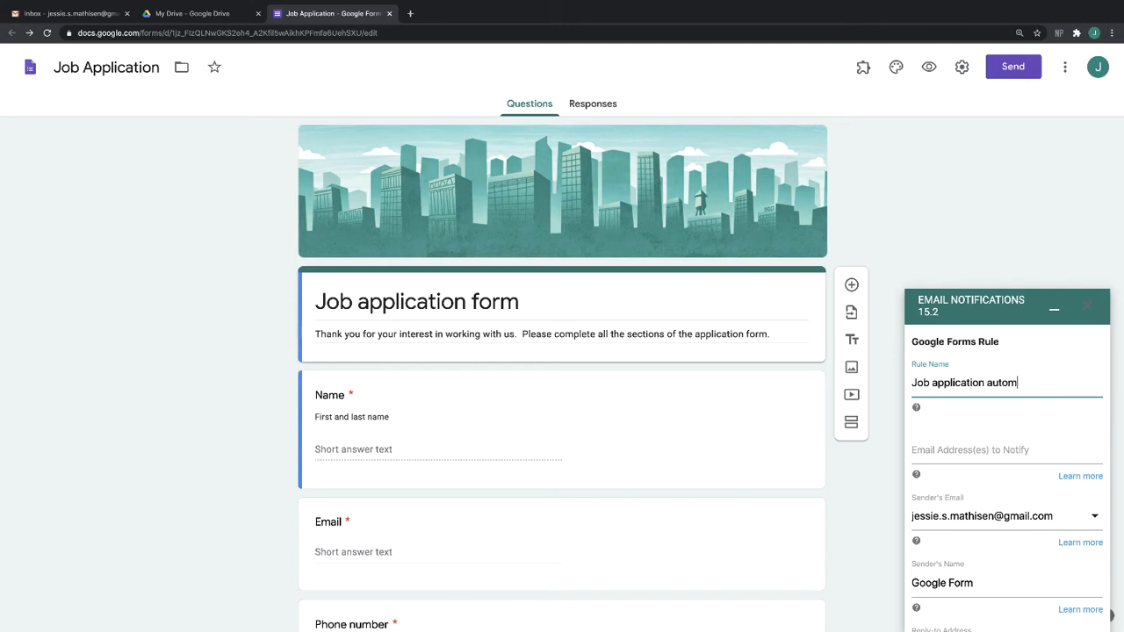
{"action": "type", "text": "ated response"}
- Change the notification's sender name to 'Small Biz Support'
{"action": "scroll", "coordinate": [1031, 451], "scroll_direction": "down", "scroll_amount": 2}
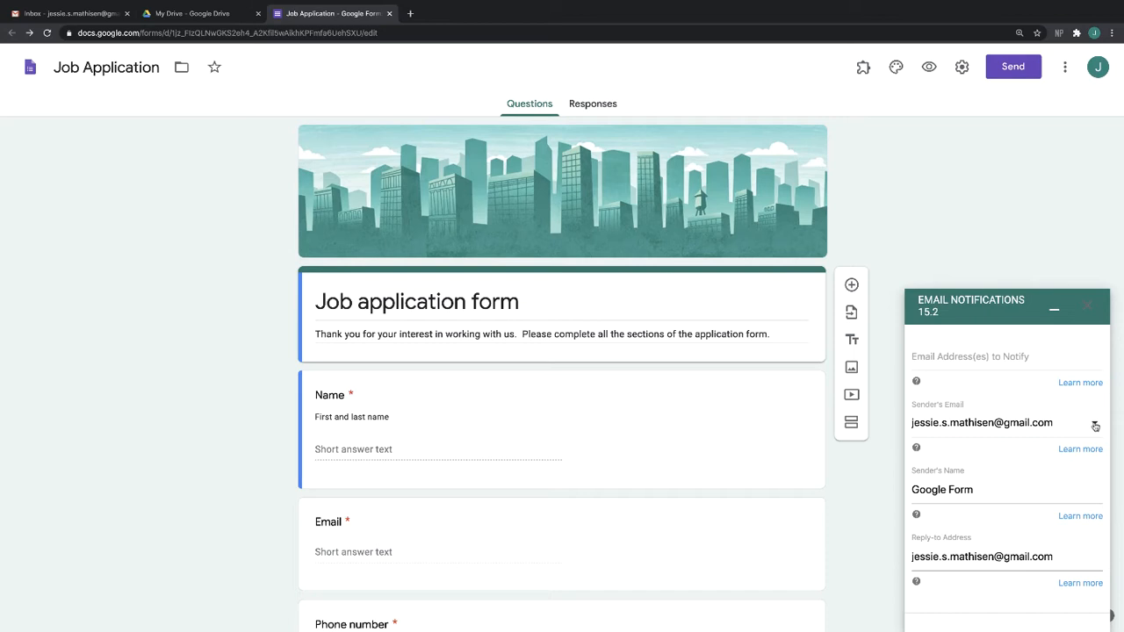
{"action": "scroll", "coordinate": [1088, 425], "scroll_direction": "down", "scroll_amount": 2}
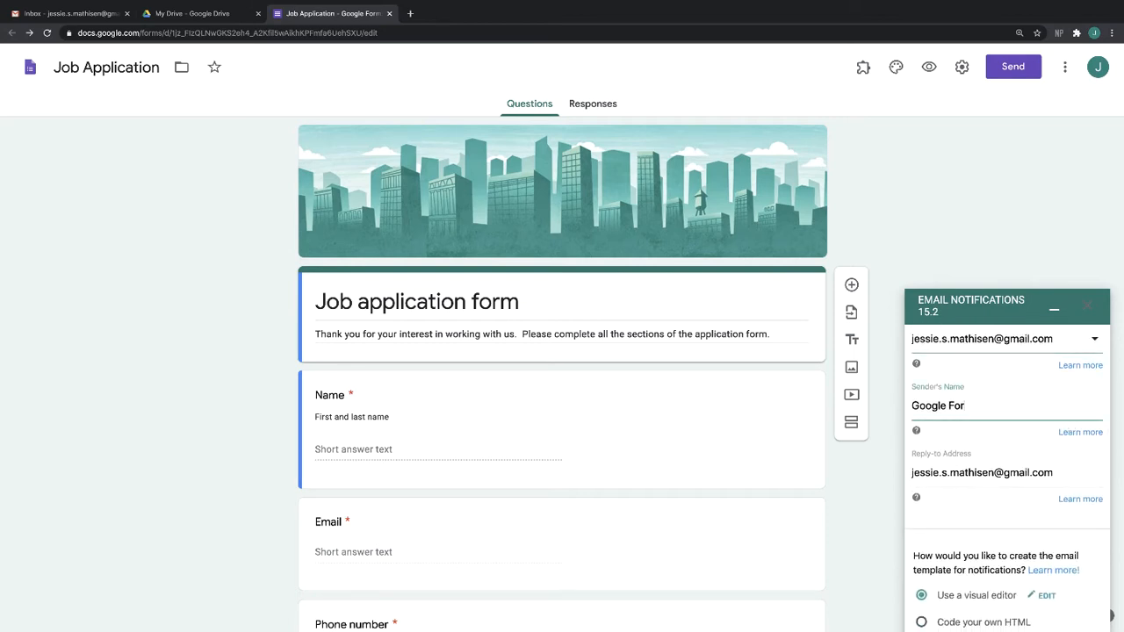
{"action": "key", "text": "BackSpace"}
{"action": "key", "text": "BackSpace"}
{"action": "key", "text": "BackSpace"}
{"action": "key", "text": "BackSpace"}
{"action": "key", "text": "BackSpace"}
{"action": "key", "text": "BackSpace"}
{"action": "key", "text": "BackSpace"}
{"action": "key", "text": "BackSpace"}
{"action": "key", "text": "BackSpace"}
{"action": "key", "text": "BackSpace"}
{"action": "type", "text": "Sm"}
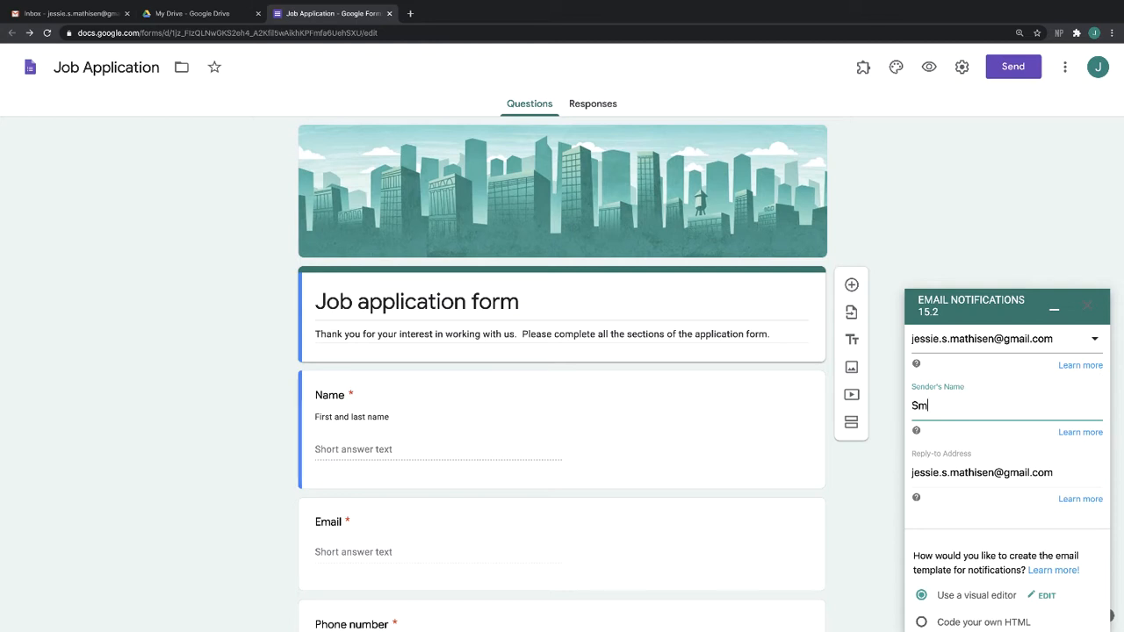
{"action": "type", "text": "all Biz Support"}
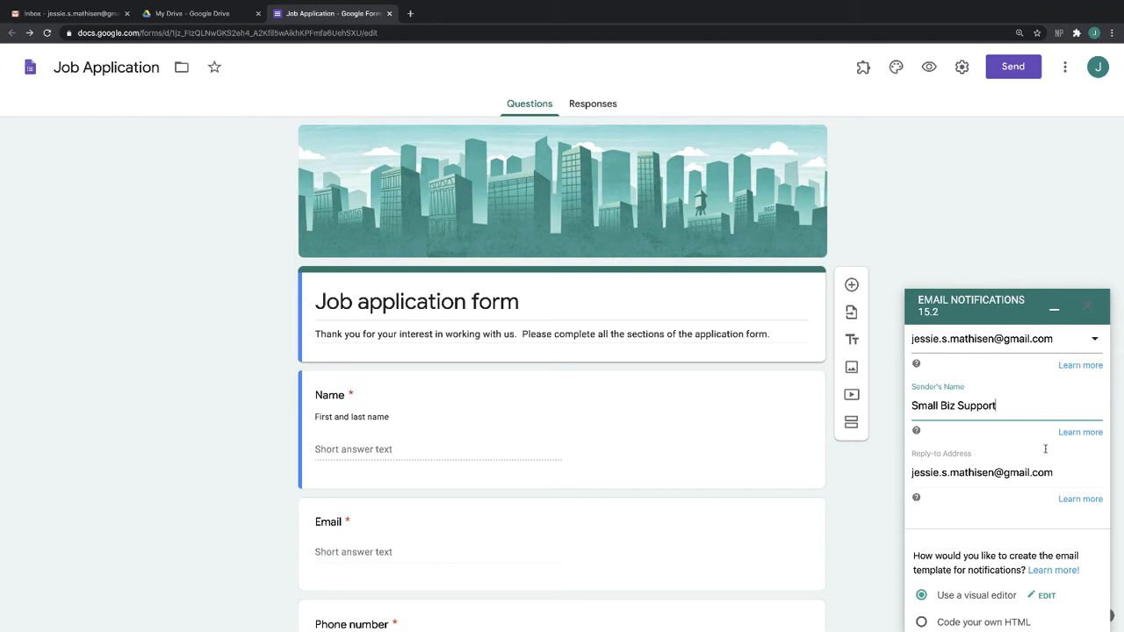
- Replace the reply-to address with the company's HR e-mail address
{"action": "left_click", "coordinate": [1063, 472]}
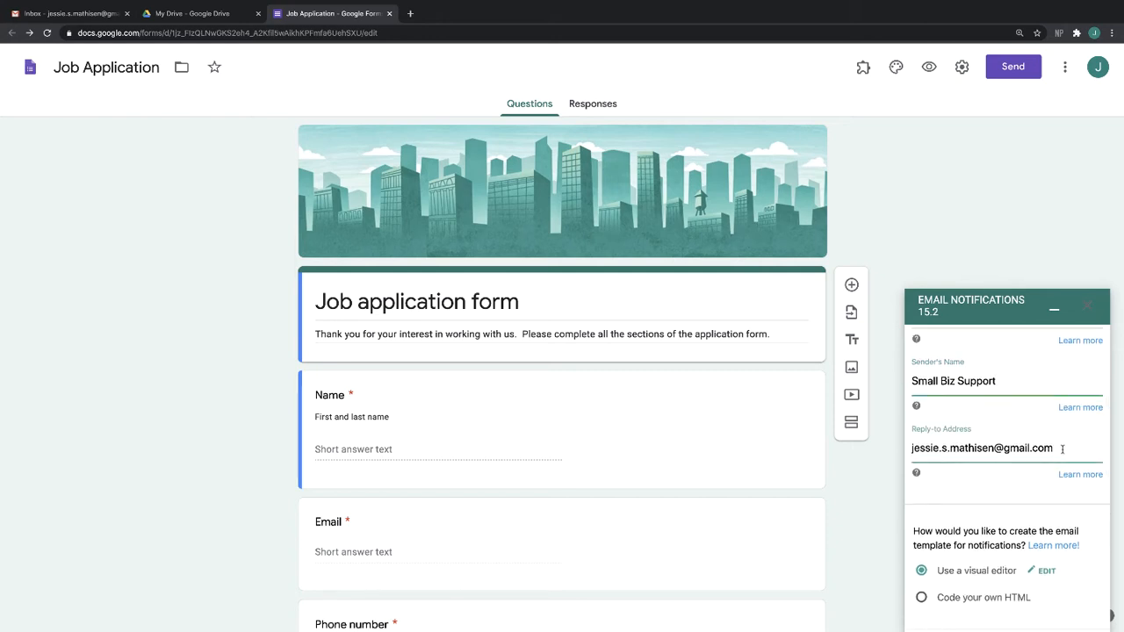
{"action": "key", "text": "BackSpace"}
{"action": "key", "text": "BackSpace"}
{"action": "key", "text": "BackSpace"}
{"action": "key", "text": "BackSpace"}
{"action": "key", "text": "BackSpace"}
{"action": "key", "text": "BackSpace"}
{"action": "key", "text": "BackSpace"}
{"action": "key", "text": "BackSpace"}
{"action": "key", "text": "BackSpace"}
{"action": "key", "text": "BackSpace"}
{"action": "key", "text": "BackSpace"}
{"action": "key", "text": "BackSpace"}
{"action": "key", "text": "BackSpace"}
{"action": "key", "text": "BackSpace"}
{"action": "key", "text": "BackSpace"}
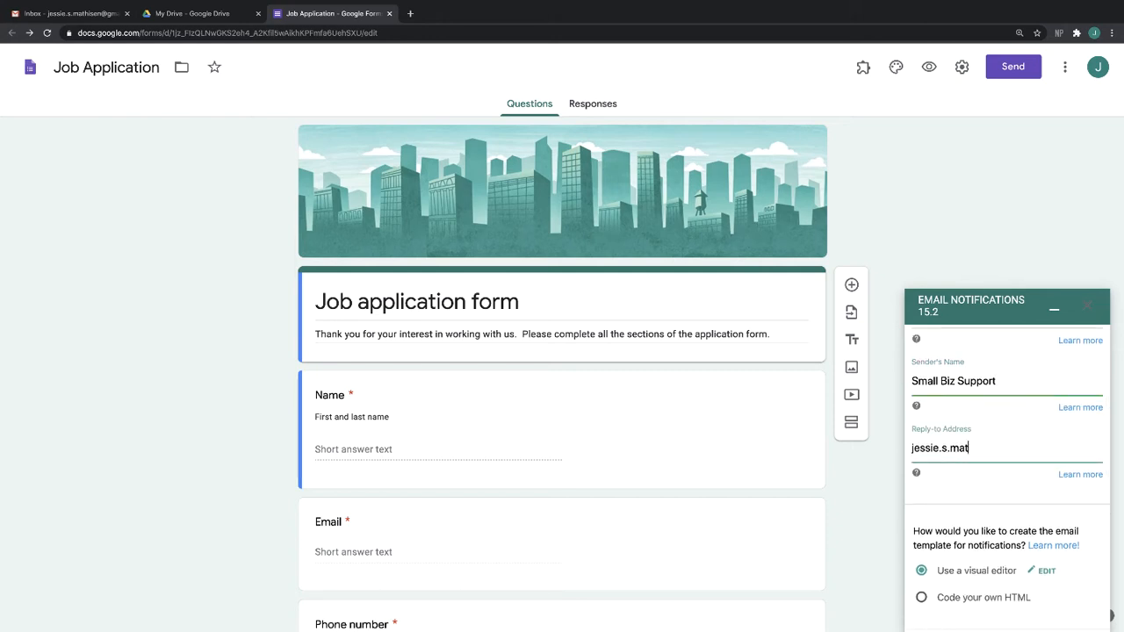
{"action": "key", "text": "BackSpace"}
{"action": "key", "text": "BackSpace"}
{"action": "key", "text": "BackSpace"}
{"action": "key", "text": "BackSpace"}
{"action": "key", "text": "BackSpace"}
{"action": "key", "text": "BackSpace"}
{"action": "key", "text": "BackSpace"}
{"action": "key", "text": "BackSpace"}
{"action": "key", "text": "BackSpace"}
{"action": "key", "text": "BackSpace"}
{"action": "key", "text": "BackSpace"}
{"action": "key", "text": "BackSpace"}
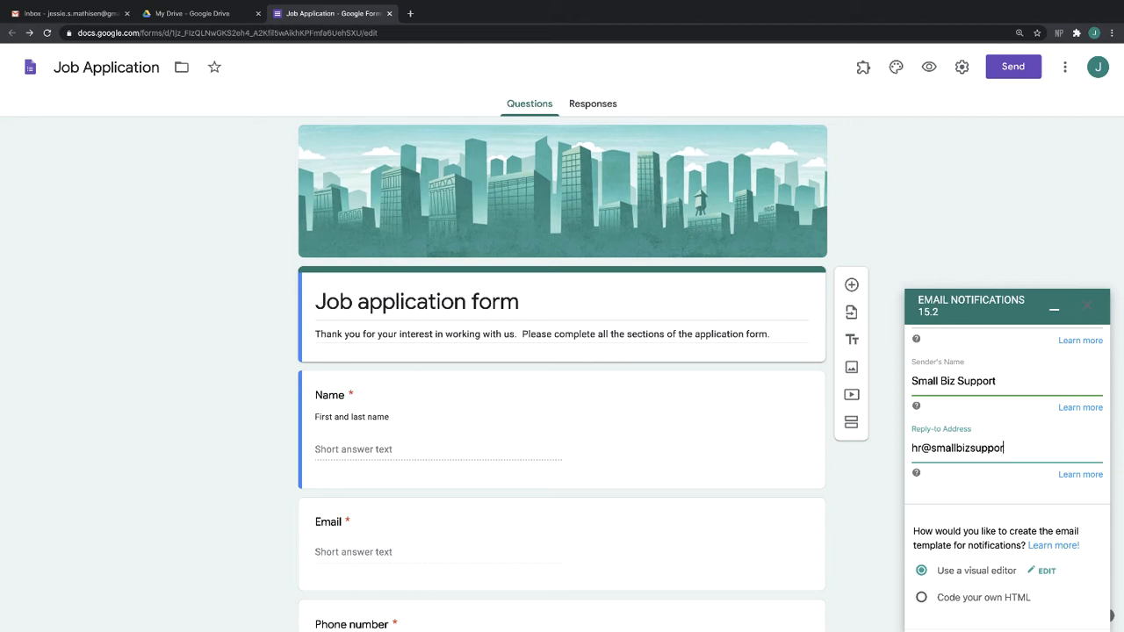
{"action": "scroll", "coordinate": [1046, 448], "scroll_direction": "down", "scroll_amount": 1}
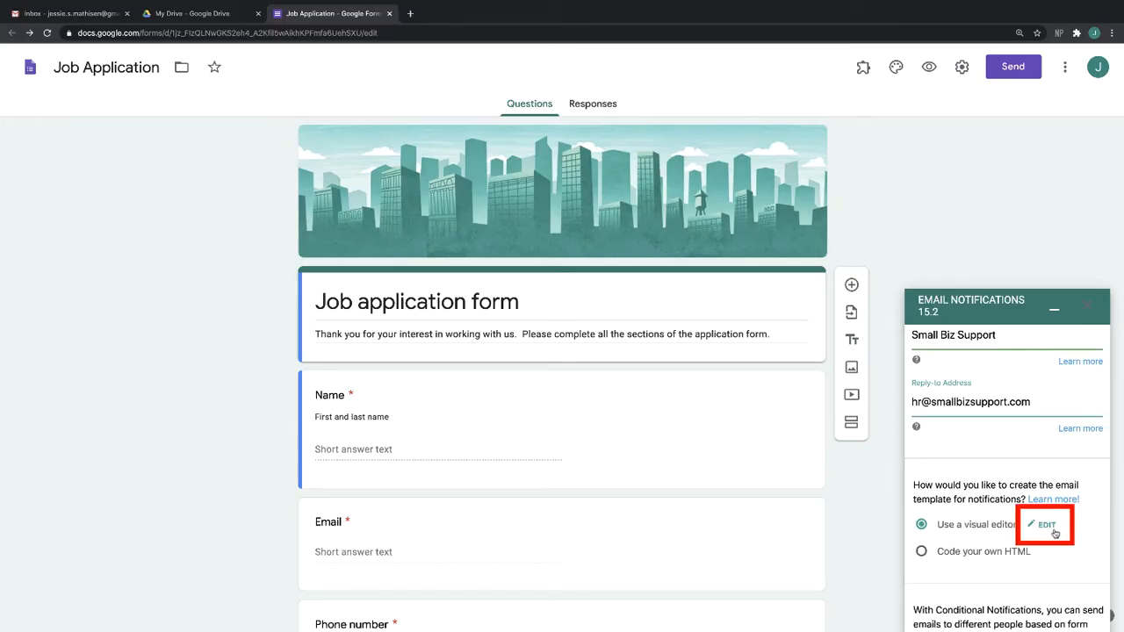
- Paste the application-confirmation message into the visual email editor and style it Heading 4
{"action": "left_click", "coordinate": [1047, 526]}
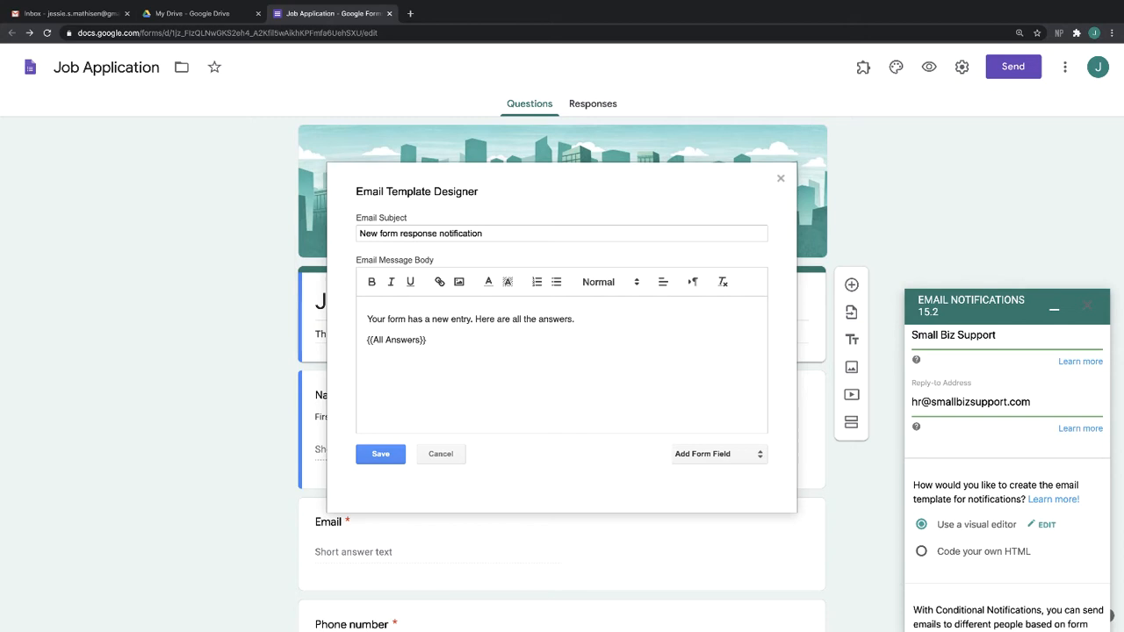
{"action": "key", "text": "ctrl+v"}
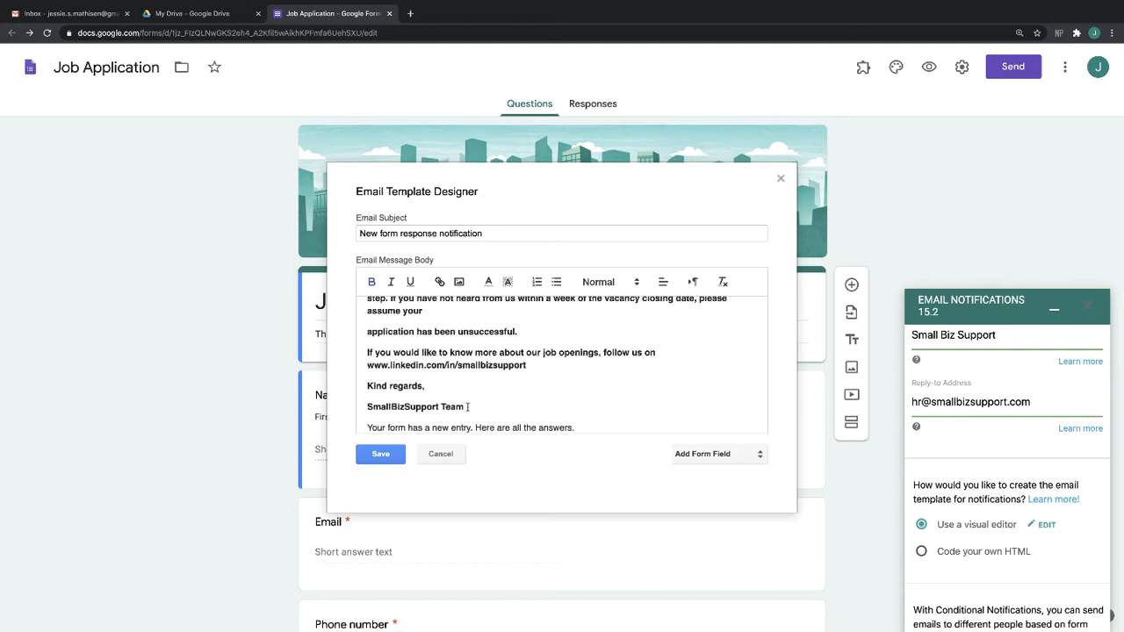
{"action": "left_click_drag", "start_coordinate": [467, 407], "coordinate": [372, 296]}
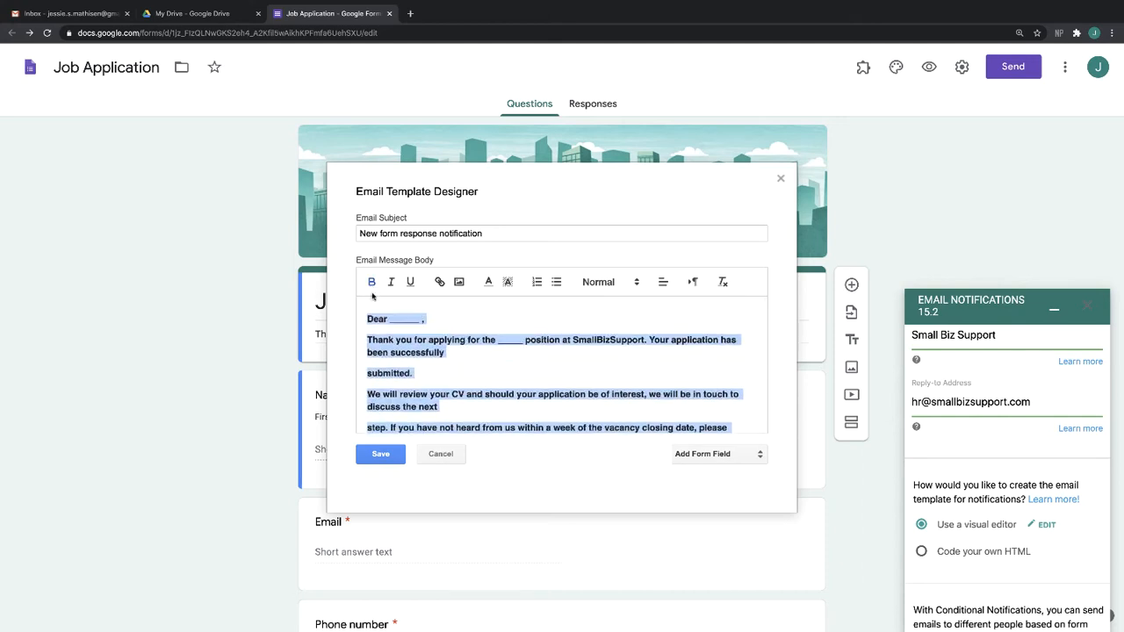
{"action": "left_click", "coordinate": [637, 283]}
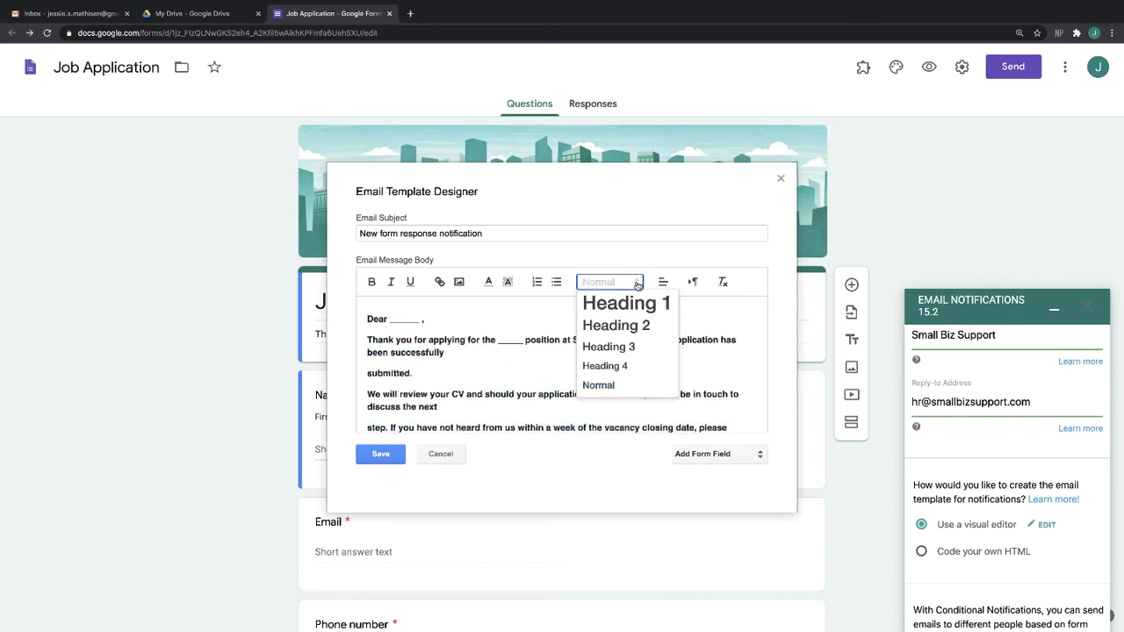
{"action": "left_click", "coordinate": [620, 366]}
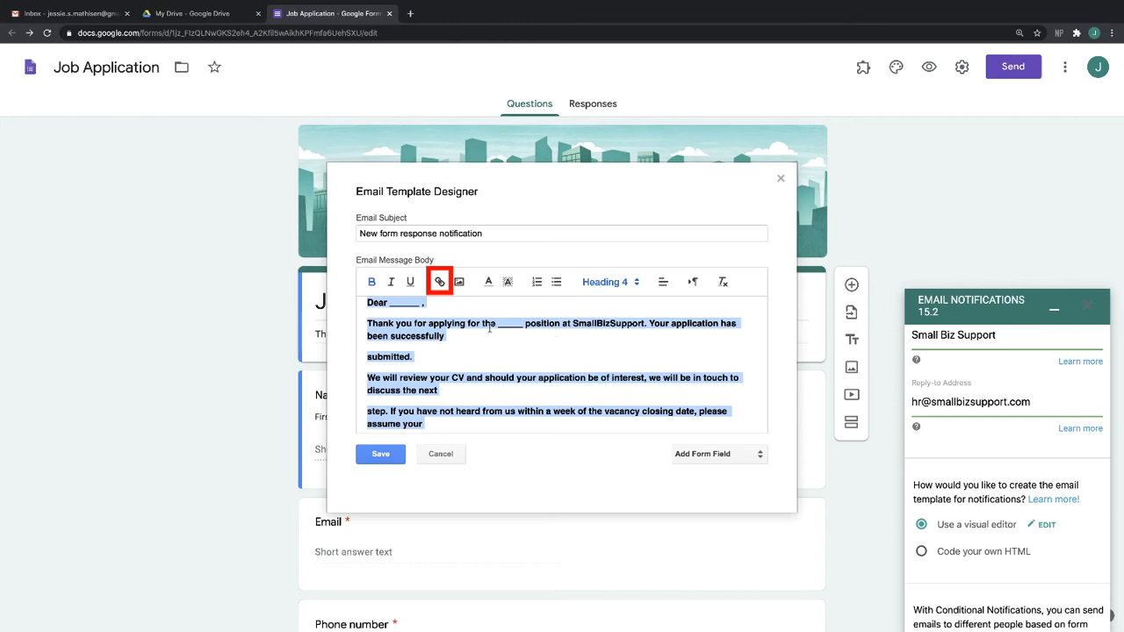
{"action": "left_click", "coordinate": [447, 303]}
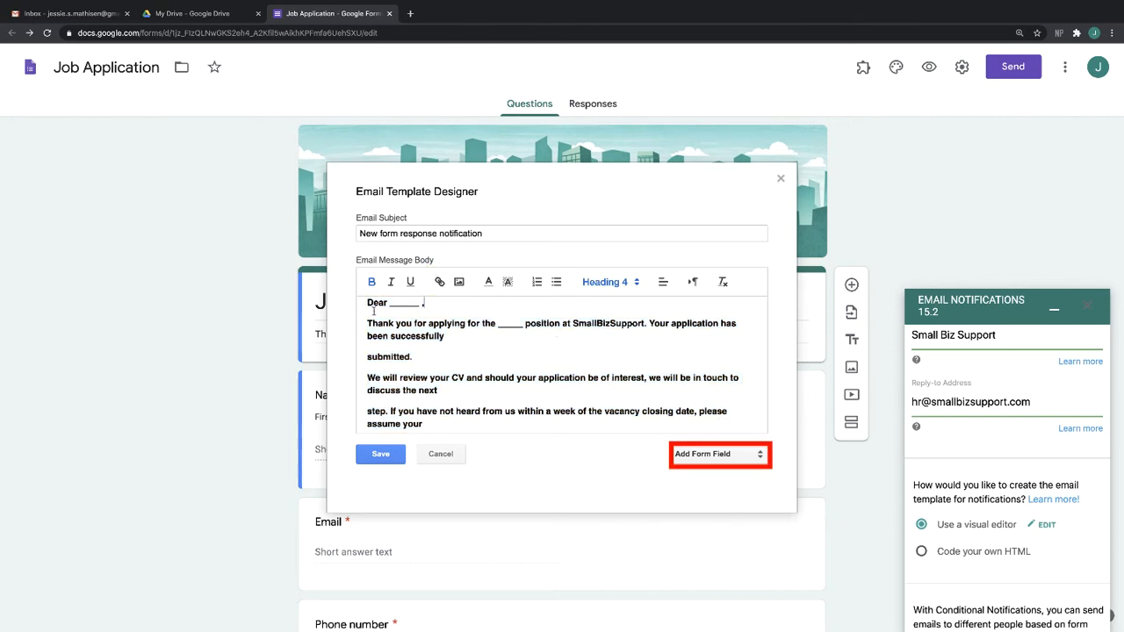
- Upload the SmallBizSupport banner image, place it above 'Dear', and remove the empty line
{"action": "left_click", "coordinate": [458, 283]}
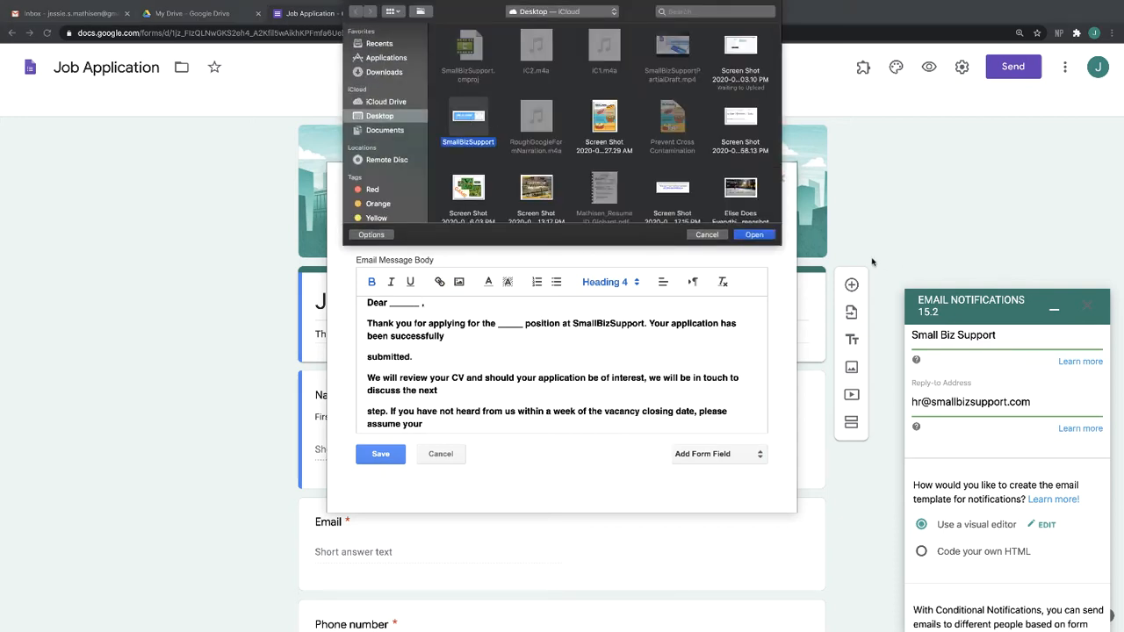
{"action": "left_click", "coordinate": [753, 234]}
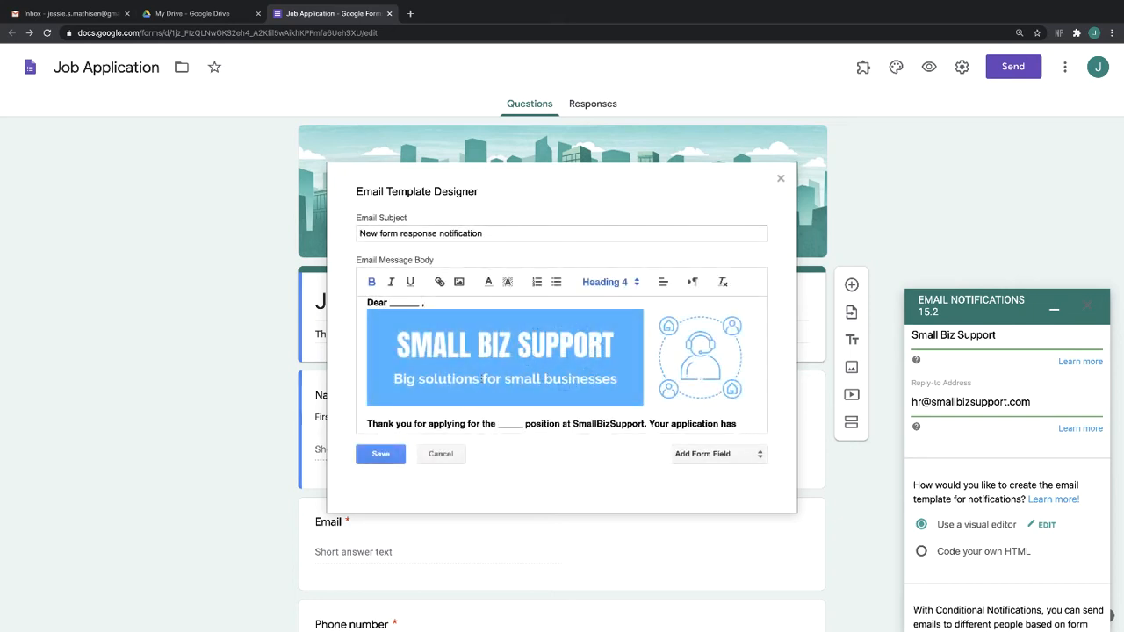
{"action": "left_click_drag", "start_coordinate": [467, 377], "coordinate": [366, 302]}
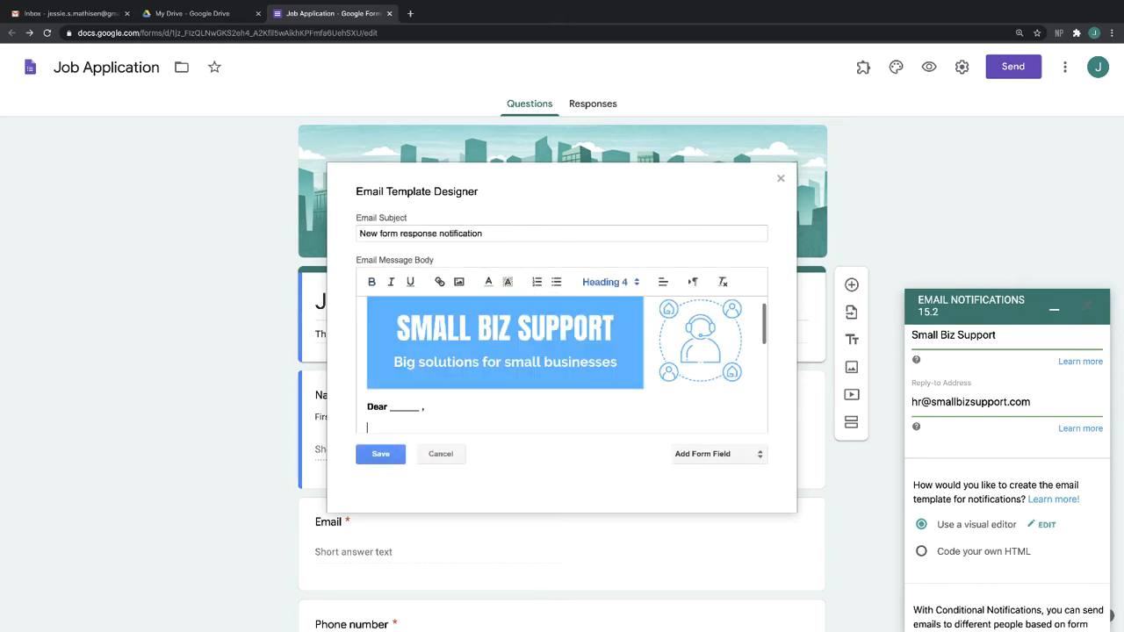
{"action": "scroll", "coordinate": [390, 424], "scroll_direction": "down", "scroll_amount": 1}
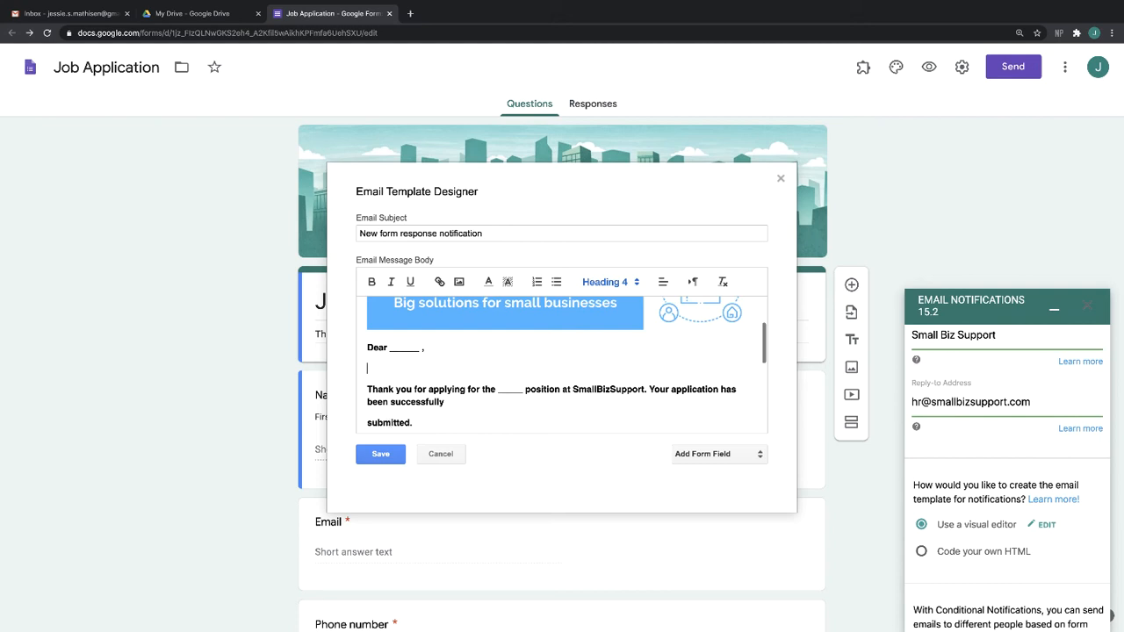
{"action": "key", "text": "BackSpace"}
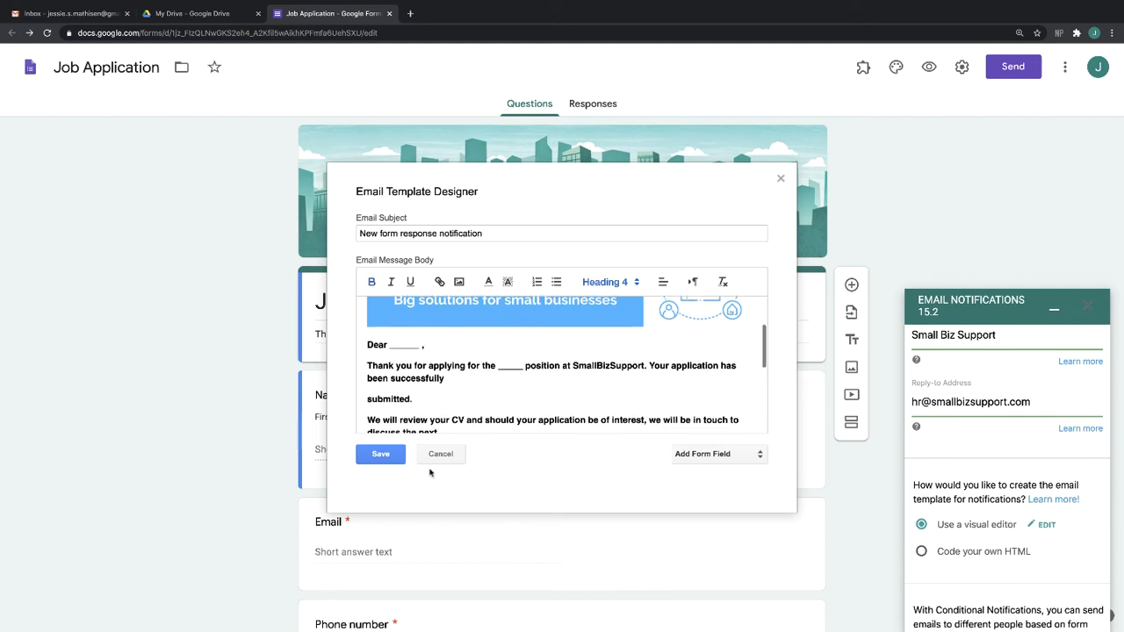
{"action": "left_click_drag", "start_coordinate": [422, 344], "coordinate": [393, 344]}
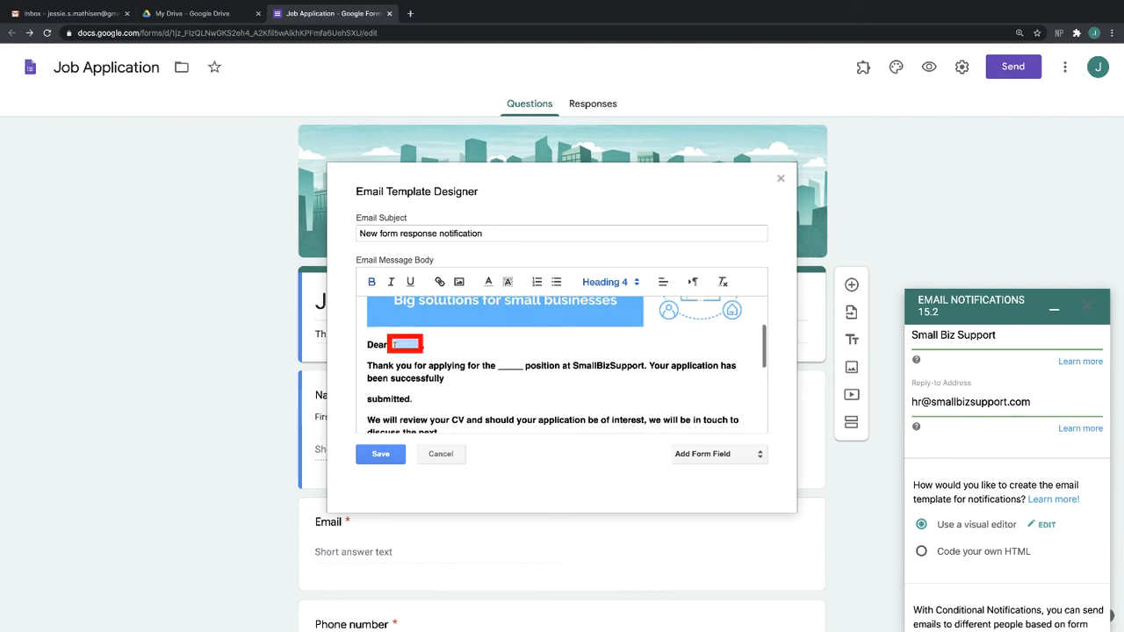
- Insert the applicant's Name form field after 'Dear', removing the leftover blank
{"action": "left_click", "coordinate": [752, 456]}
{"action": "left_click", "coordinate": [702, 473]}
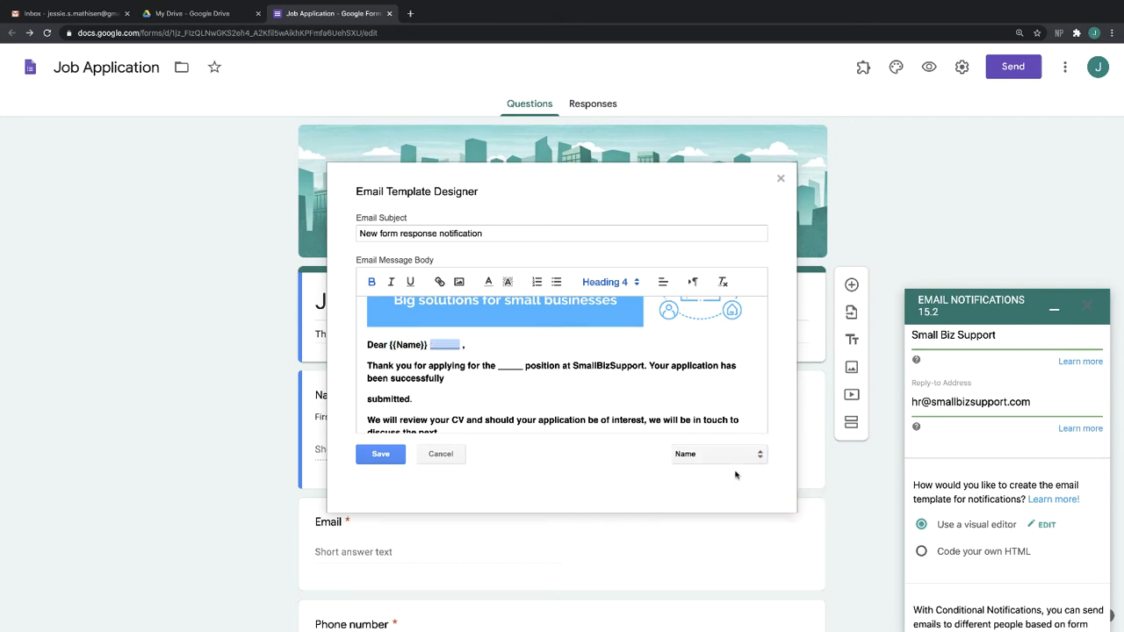
{"action": "key", "text": "Delete"}
{"action": "key", "text": "Delete"}
- Replace the position blank with the 'Which position(s) are you interested in?' field
{"action": "left_click_drag", "start_coordinate": [524, 365], "coordinate": [500, 367]}
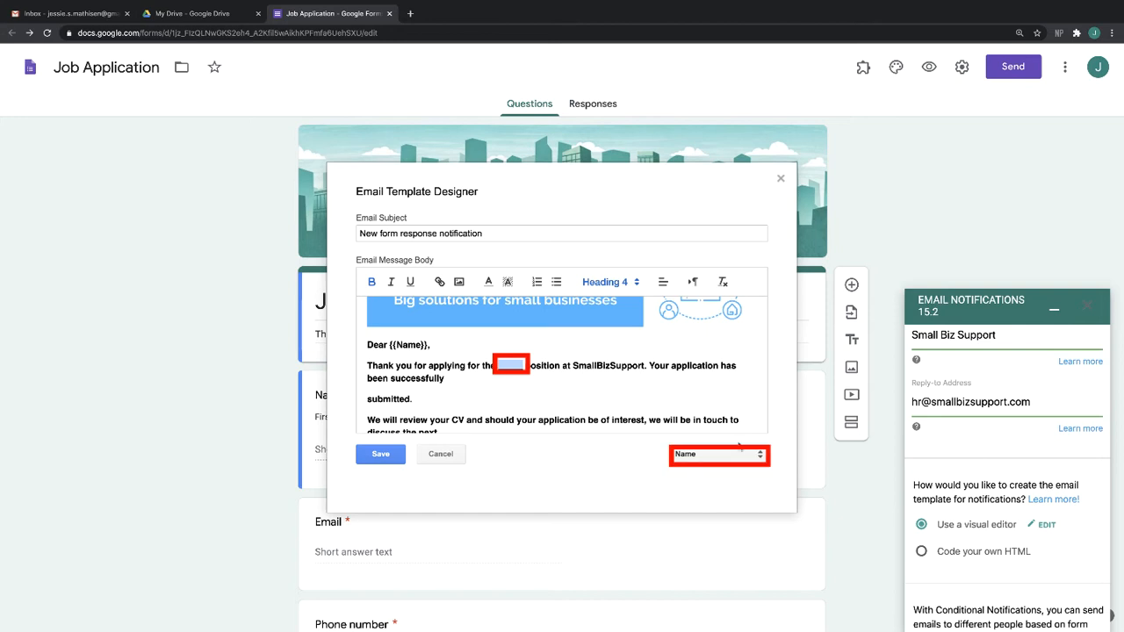
{"action": "left_click", "coordinate": [757, 454]}
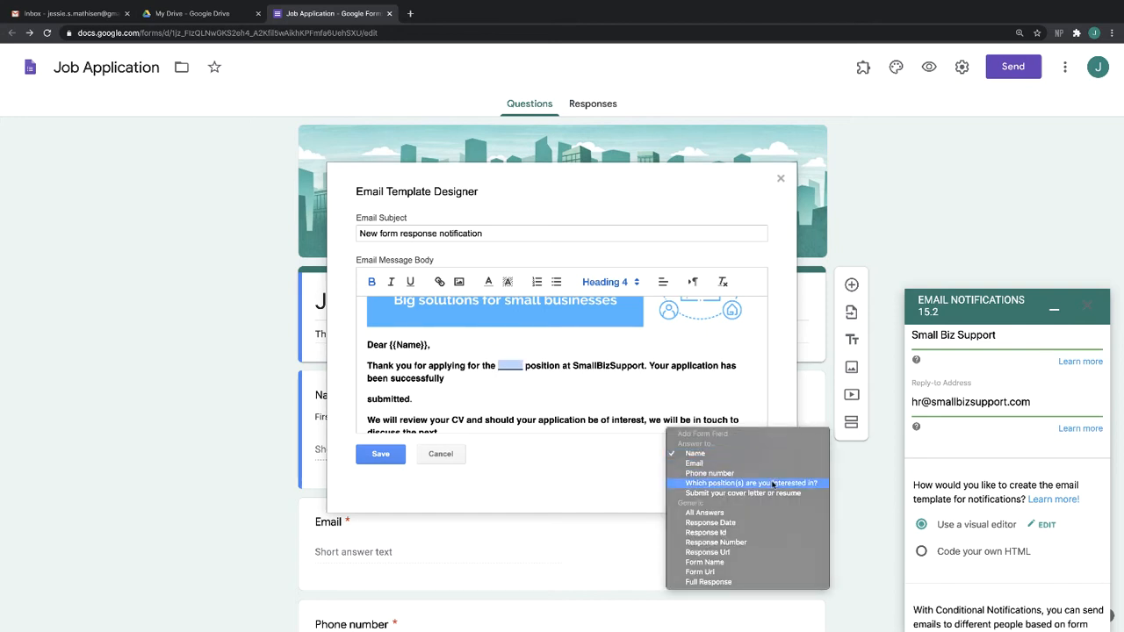
{"action": "left_click", "coordinate": [772, 484]}
{"action": "key", "text": "BackSpace"}
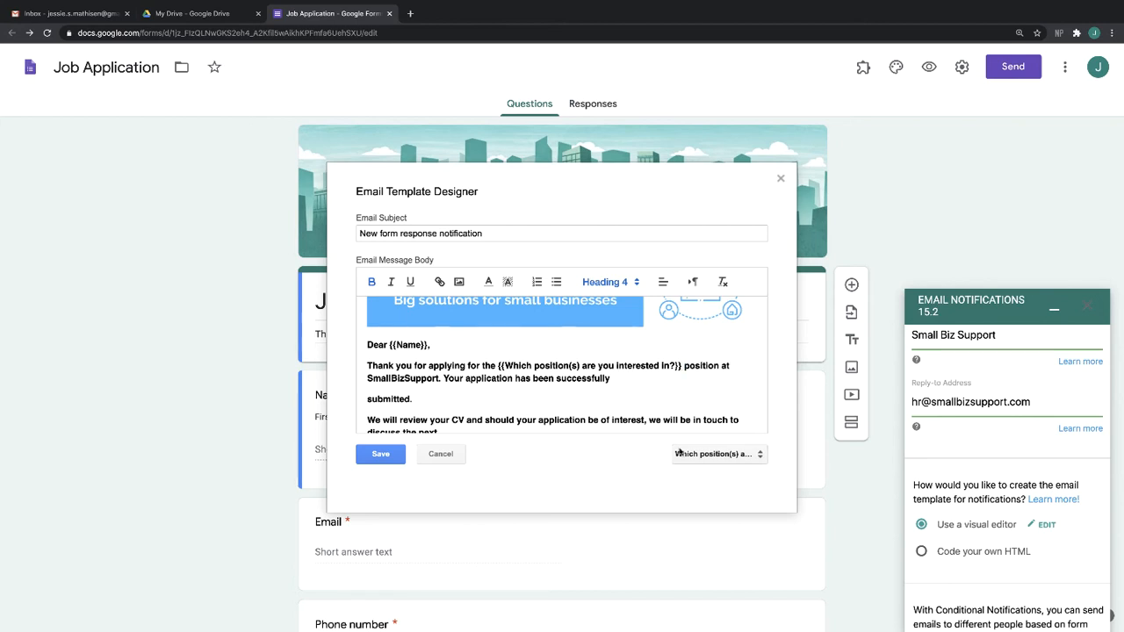
{"action": "scroll", "coordinate": [658, 424], "scroll_direction": "down", "scroll_amount": 5}
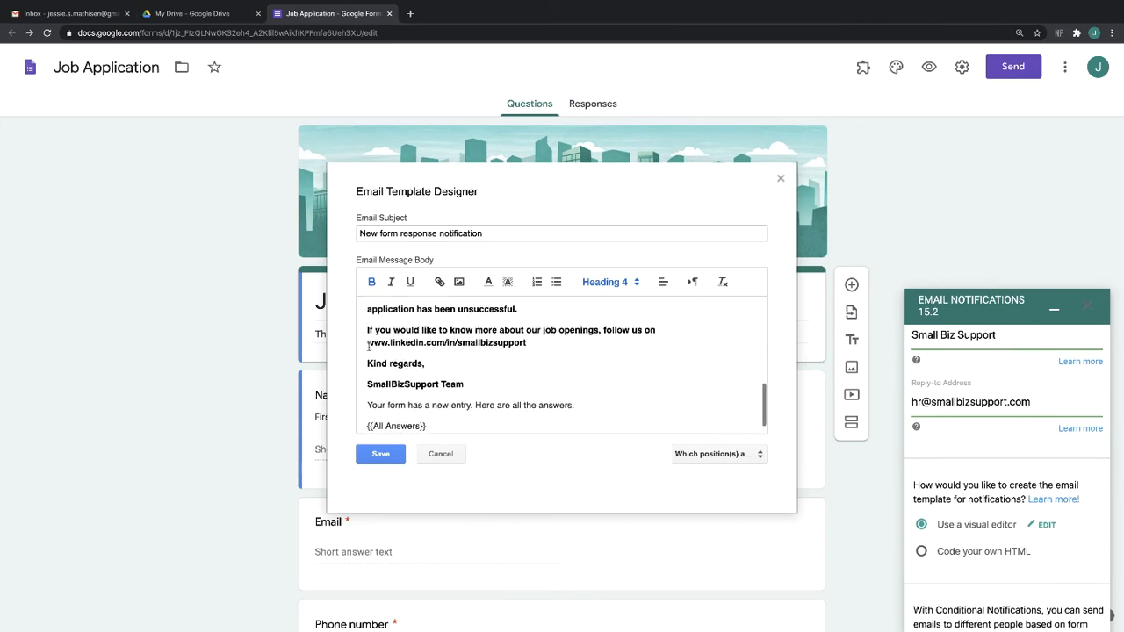
{"action": "left_click_drag", "start_coordinate": [367, 342], "coordinate": [525, 344]}
{"action": "key", "text": "ctrl+c"}
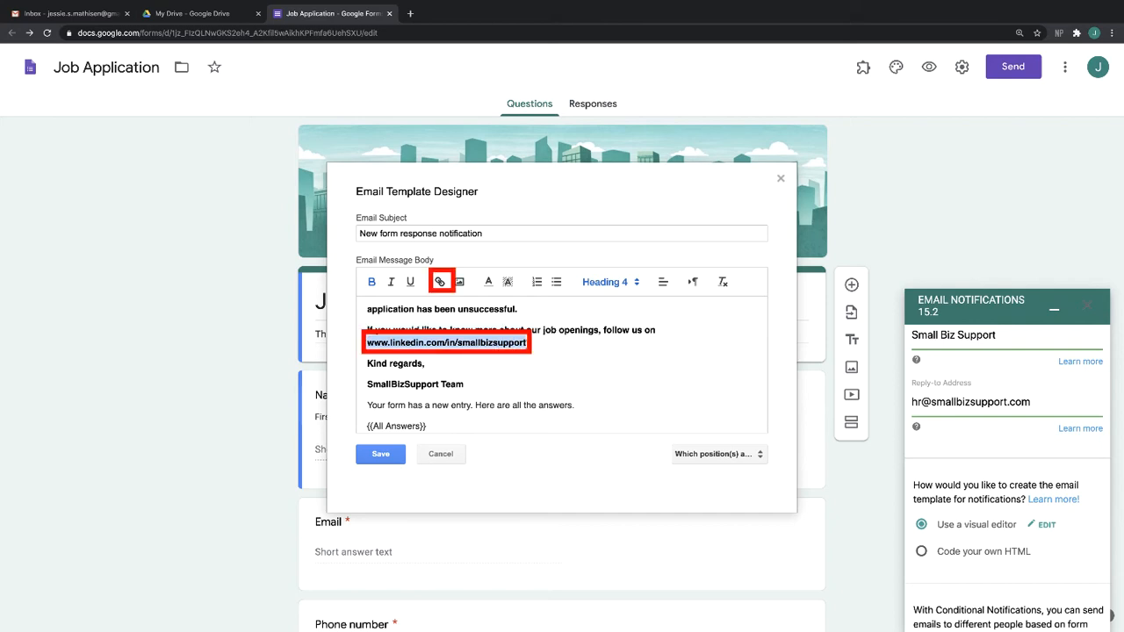
- Add the word 'LinkedIn' and link it to the company profile URL
{"action": "key", "text": "Left"}
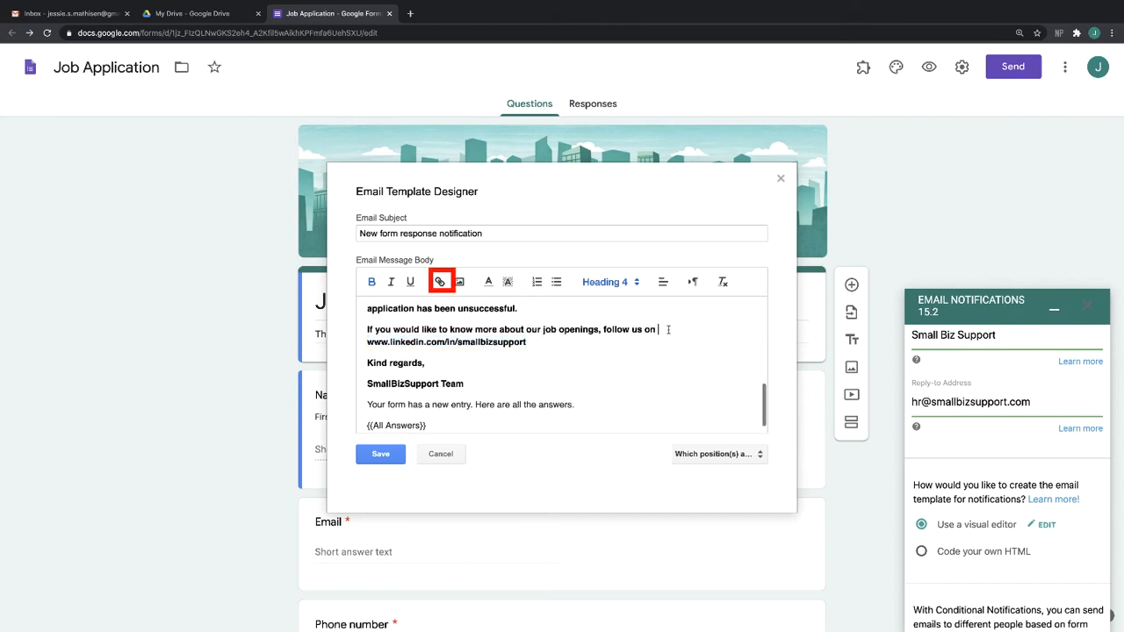
{"action": "type", "text": "LinkedIn"}
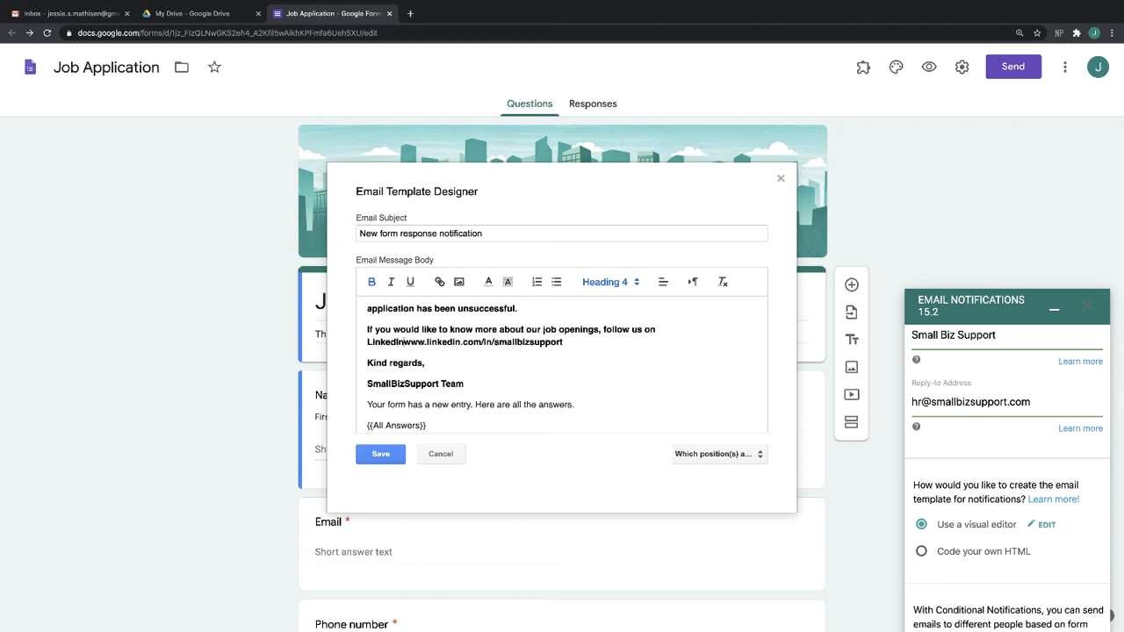
{"action": "left_click_drag", "start_coordinate": [694, 329], "coordinate": [657, 330]}
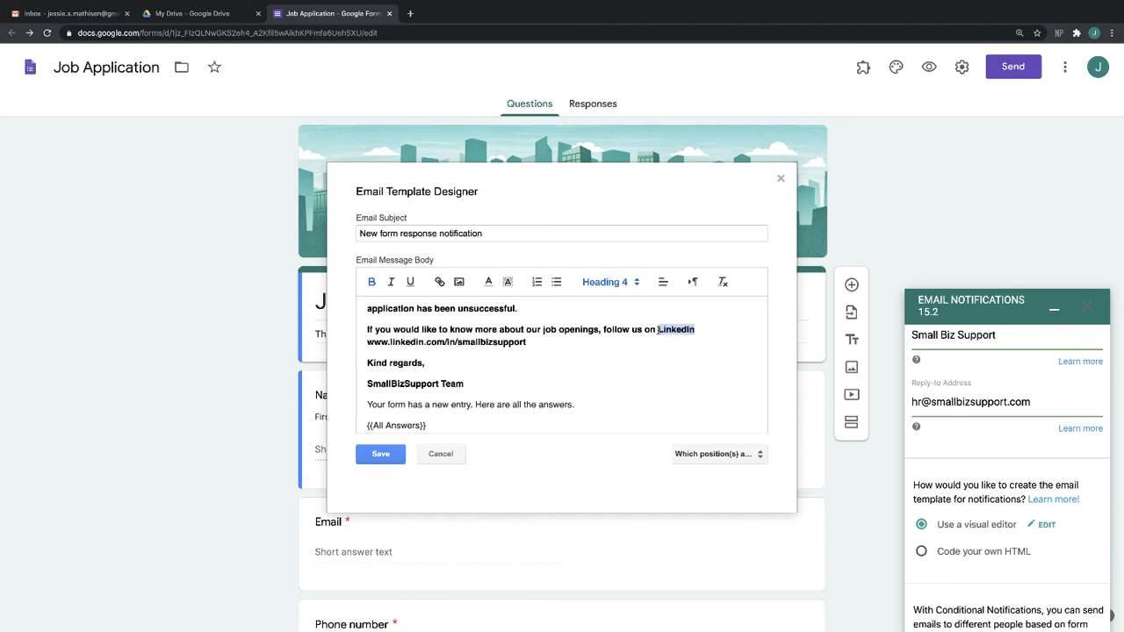
{"action": "left_click", "coordinate": [440, 282]}
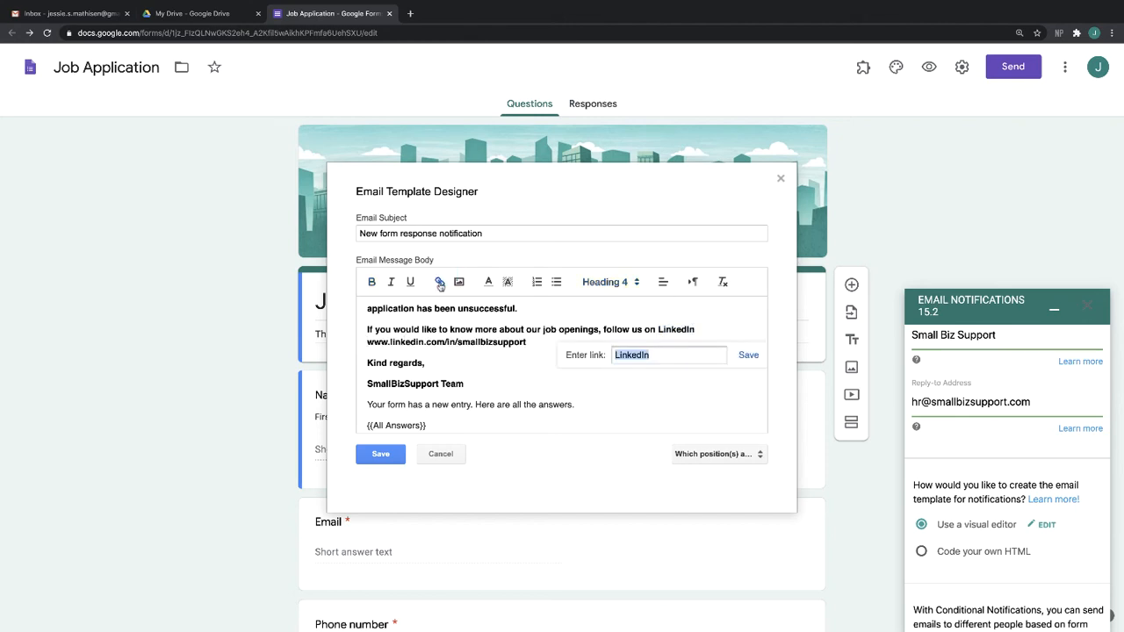
{"action": "key", "text": "ctrl+v"}
{"action": "left_click", "coordinate": [748, 356]}
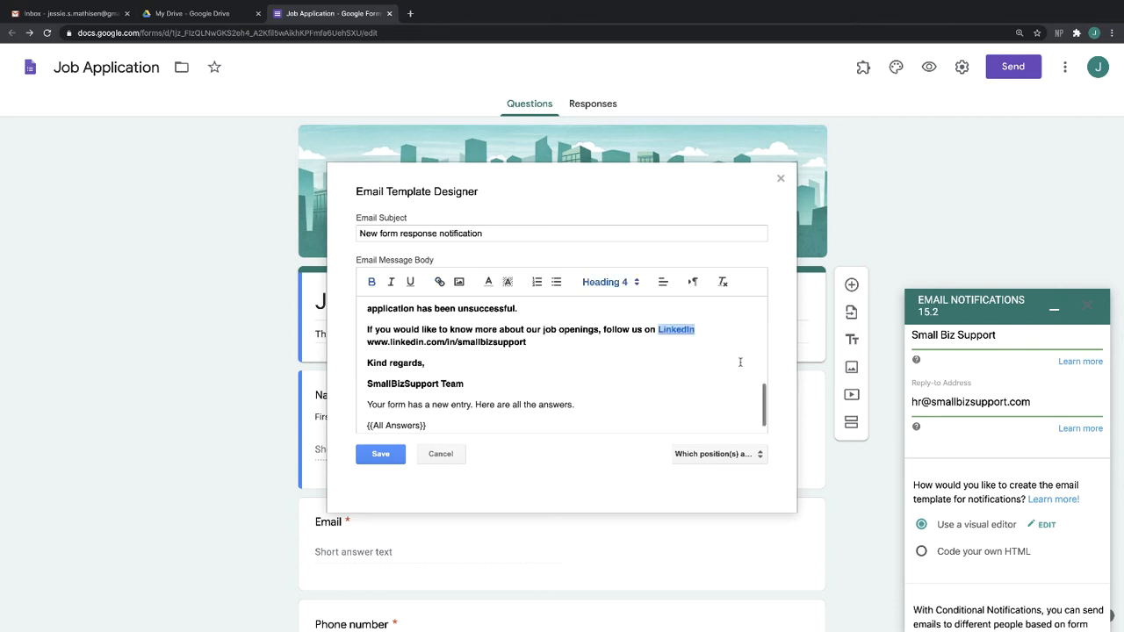
- Delete the redundant raw URL line and check where the LinkedIn link points
{"action": "left_click_drag", "start_coordinate": [527, 342], "coordinate": [359, 341]}
{"action": "key", "text": "BackSpace"}
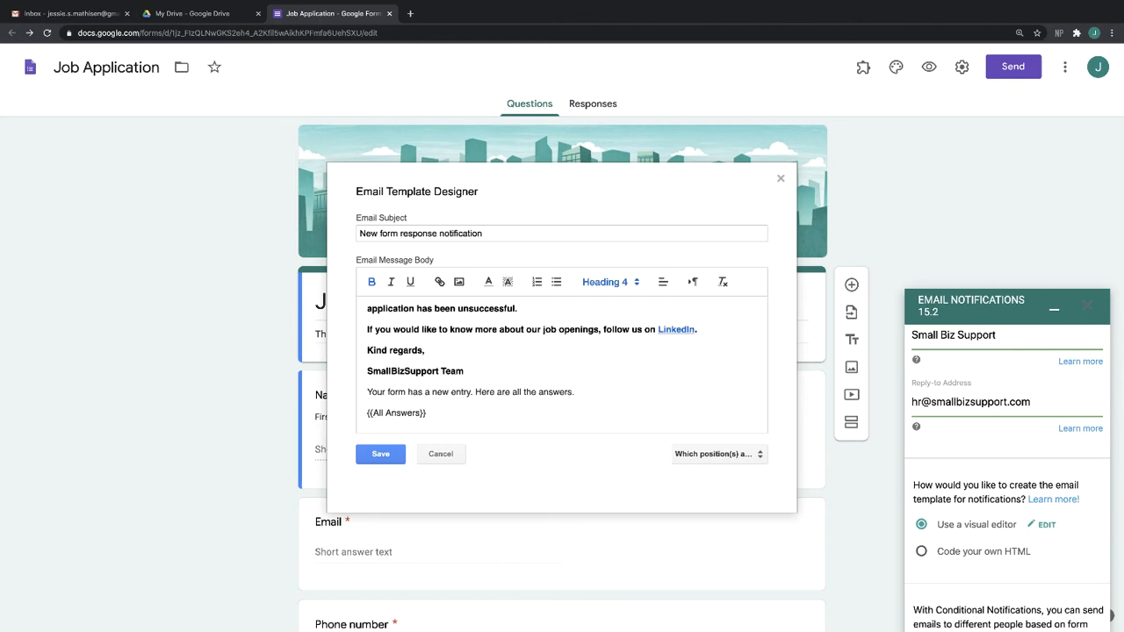
{"action": "left_click", "coordinate": [675, 333]}
{"action": "left_click", "coordinate": [713, 326]}
- Save the email template and scroll the sidebar down to Notify Form Submitter
{"action": "left_click", "coordinate": [377, 454]}
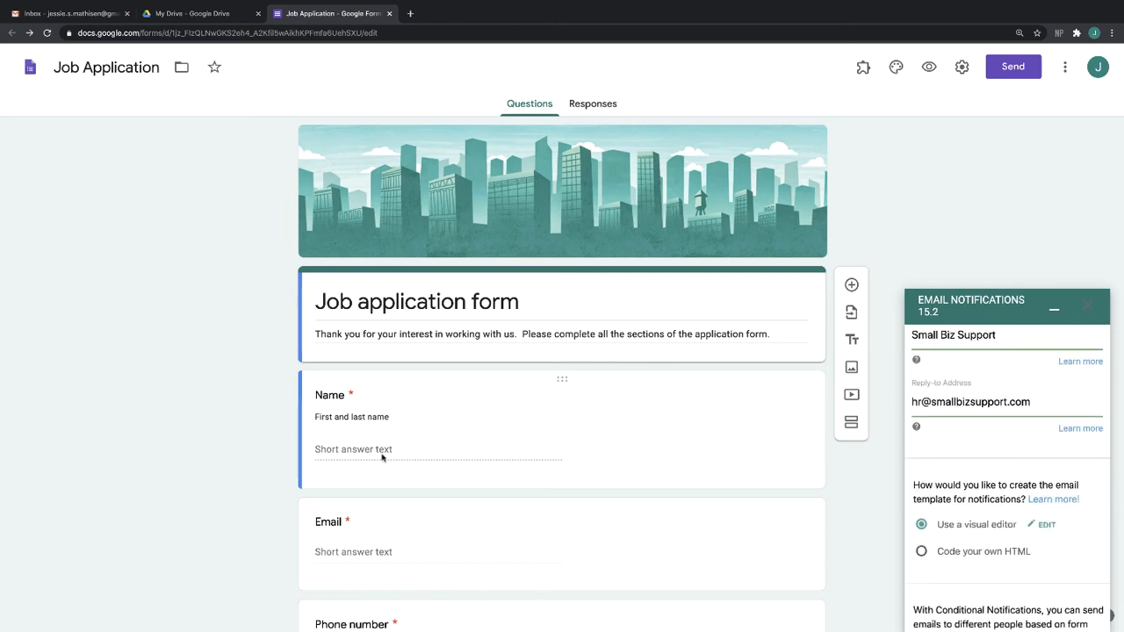
{"action": "scroll", "coordinate": [952, 529], "scroll_direction": "down", "scroll_amount": 3}
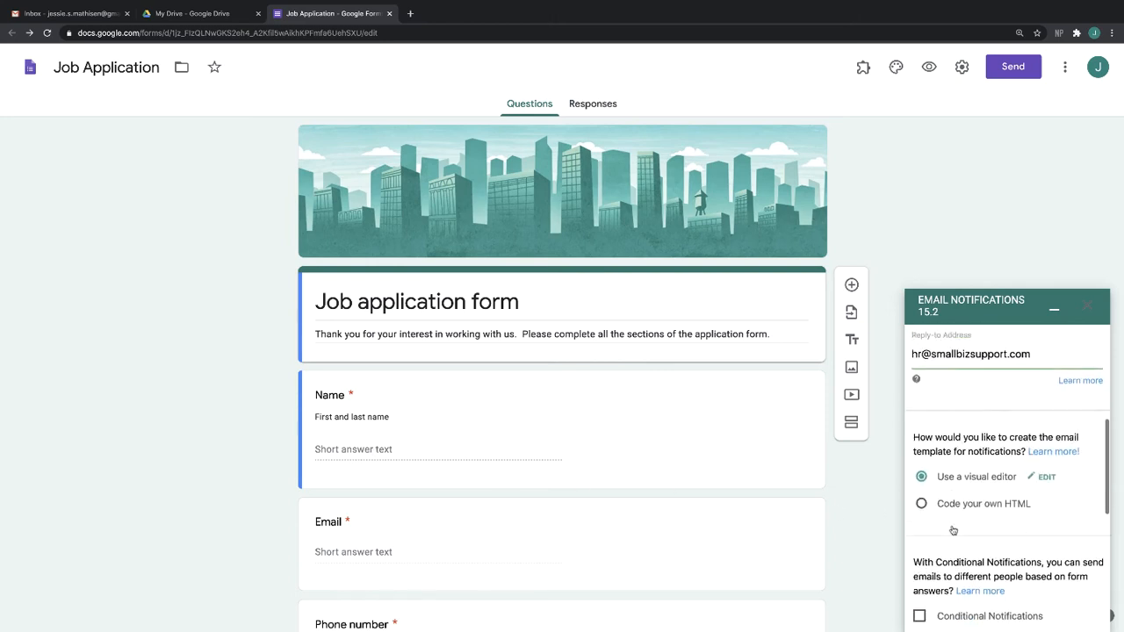
{"action": "scroll", "coordinate": [953, 529], "scroll_direction": "down", "scroll_amount": 2}
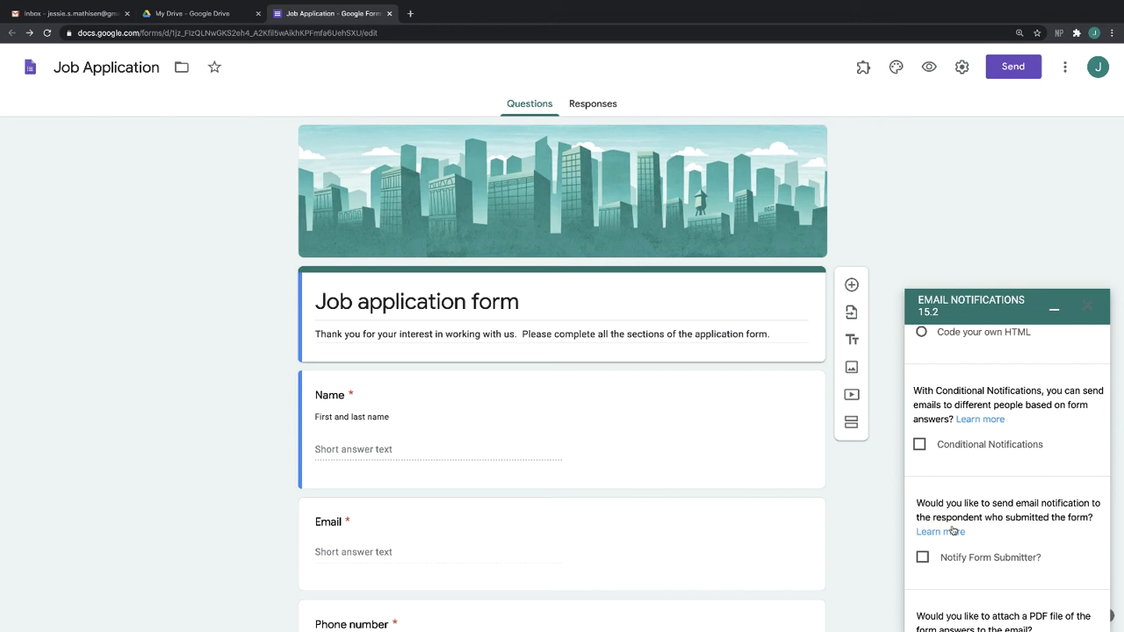
{"action": "scroll", "coordinate": [953, 530], "scroll_direction": "down", "scroll_amount": 2}
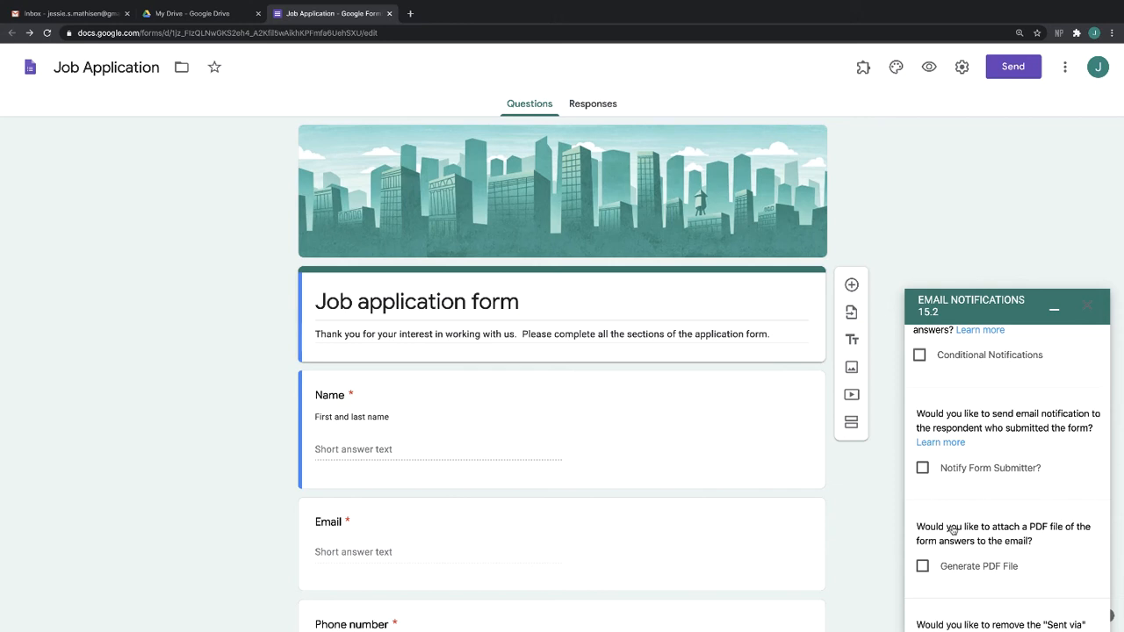
- Enable Notify Form Submitter using the Email question as the address, then save the rule
{"action": "left_click", "coordinate": [922, 470]}
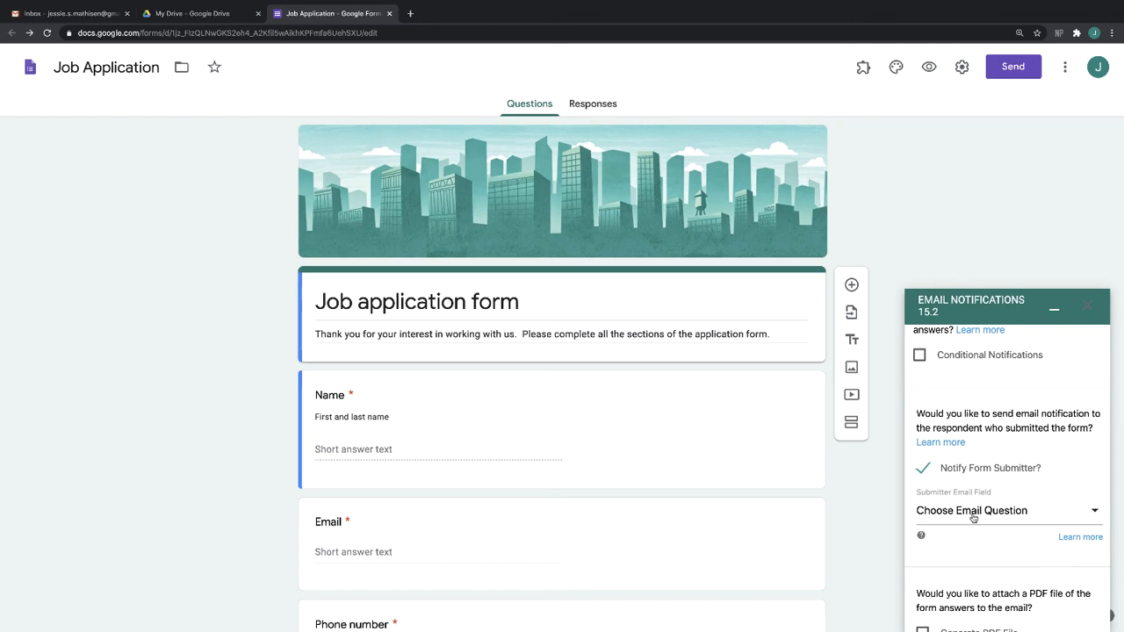
{"action": "left_click", "coordinate": [1098, 512]}
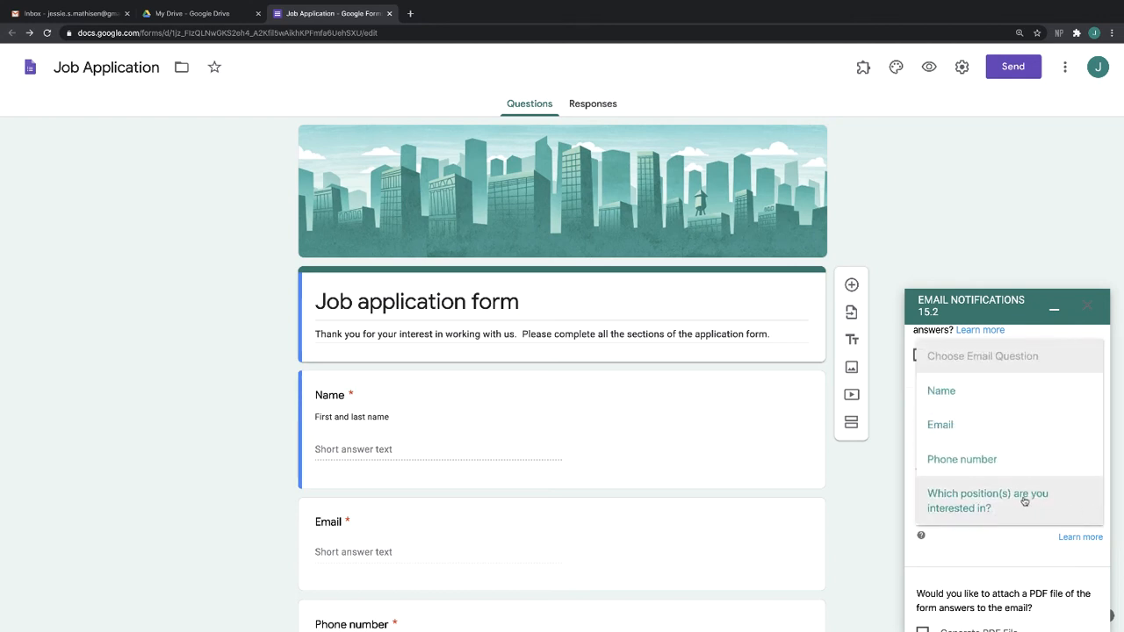
{"action": "left_click", "coordinate": [967, 428]}
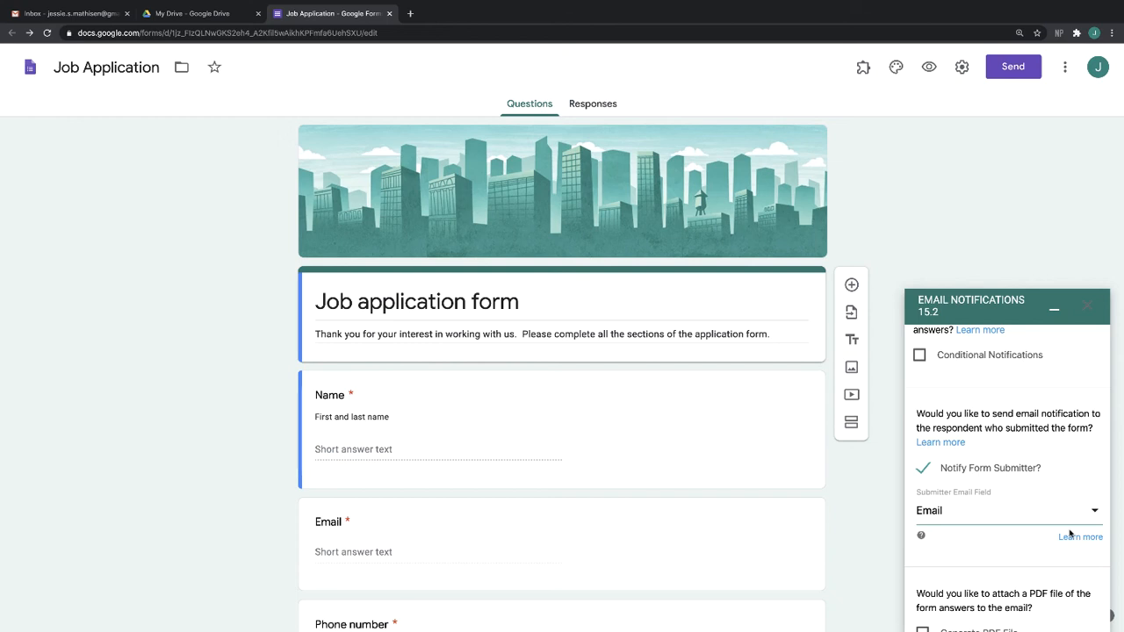
{"action": "scroll", "coordinate": [1069, 531], "scroll_direction": "down", "scroll_amount": 2}
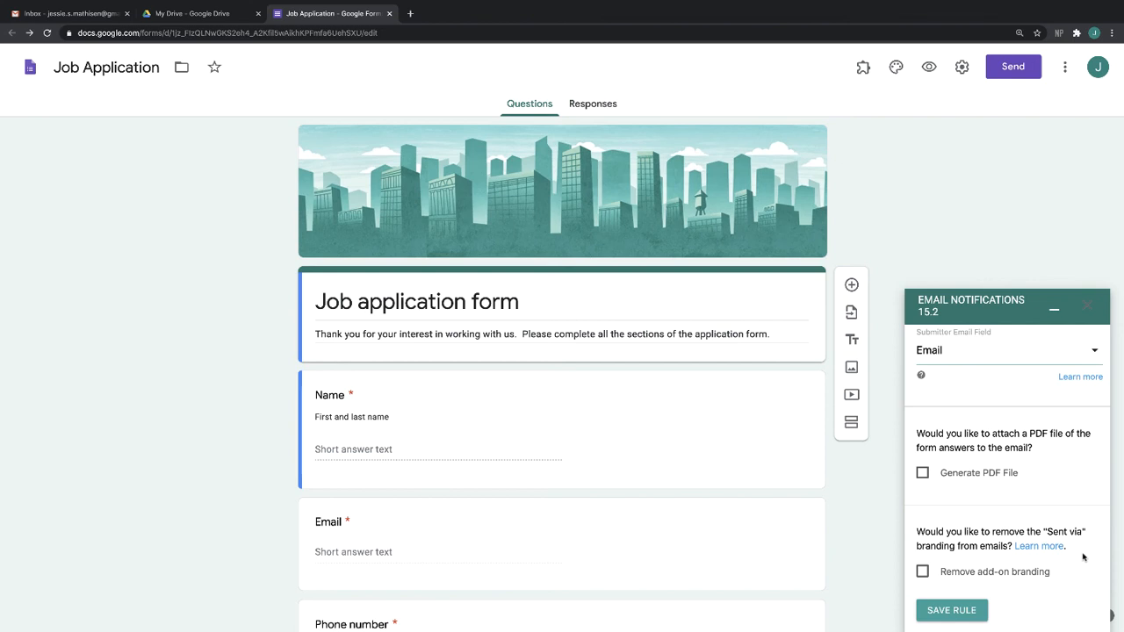
{"action": "scroll", "coordinate": [1075, 568], "scroll_direction": "down", "scroll_amount": 1}
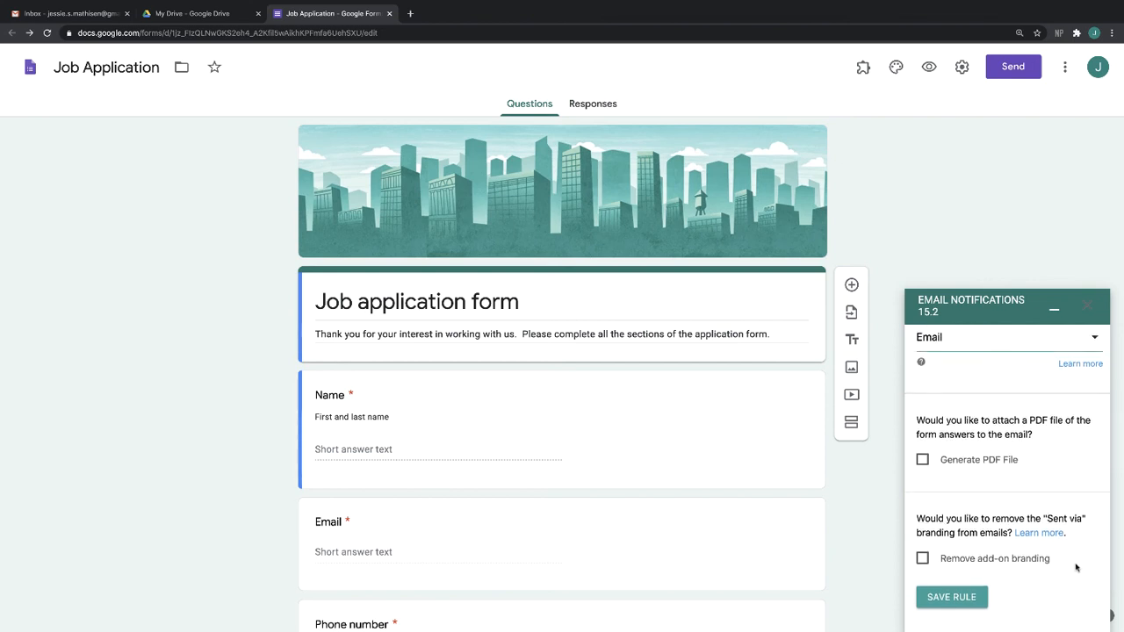
{"action": "left_click", "coordinate": [969, 600]}
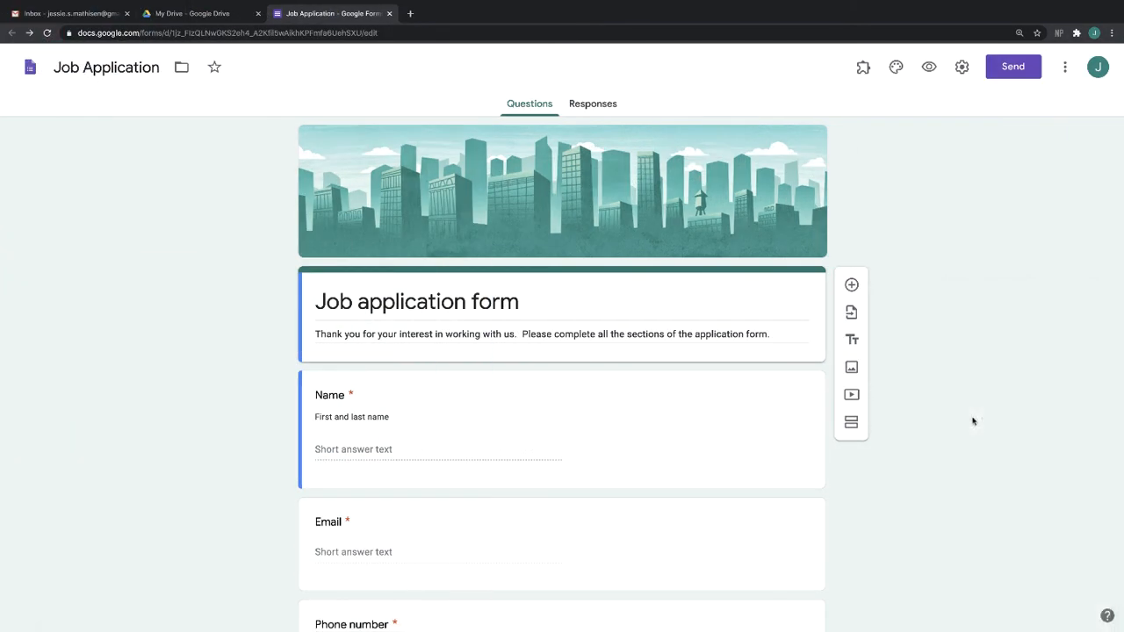
- In preview, fill in a test applicant's name, e-mail, phone and Customer Service - full time position
{"action": "left_click", "coordinate": [928, 68]}
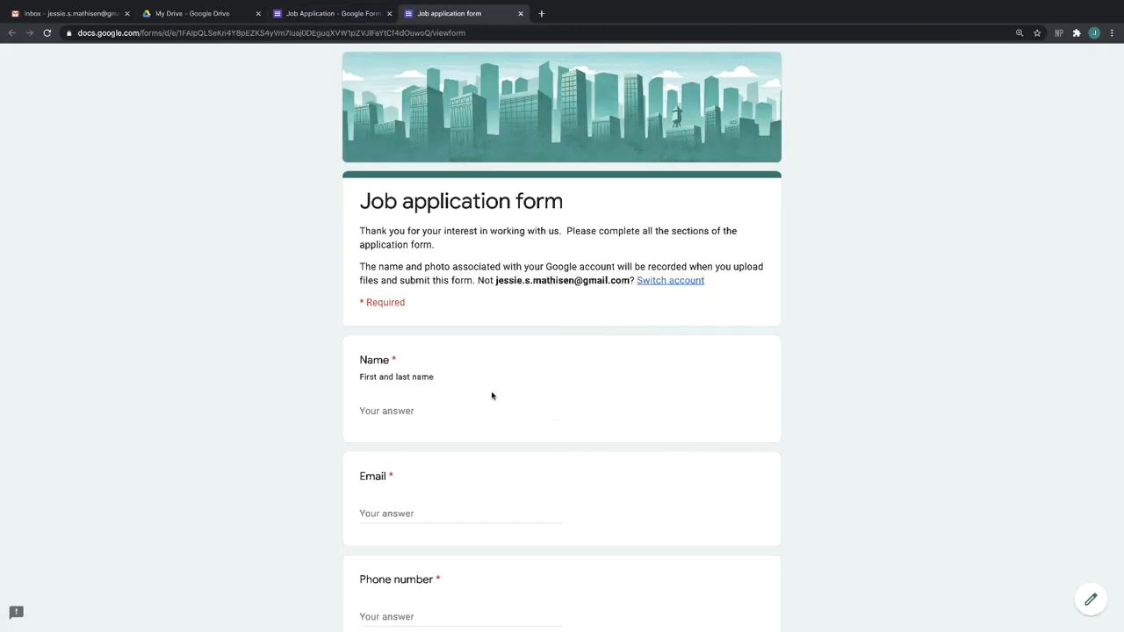
{"action": "left_click", "coordinate": [451, 408]}
{"action": "key", "text": "Tab"}
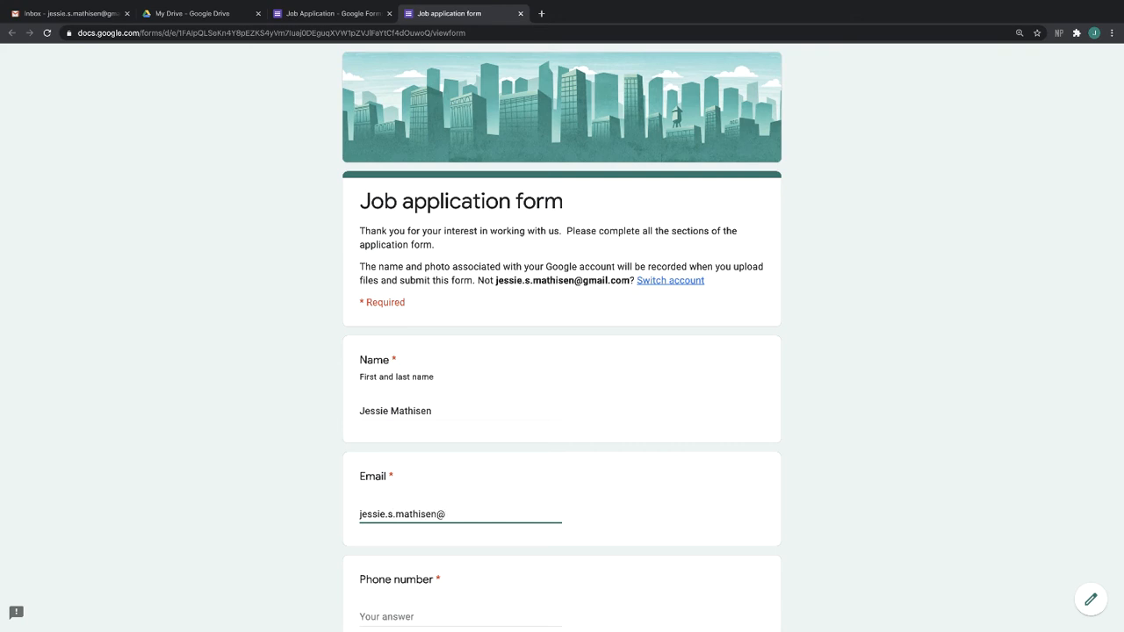
{"action": "scroll", "coordinate": [486, 546], "scroll_direction": "down", "scroll_amount": 5}
{"action": "left_click", "coordinate": [411, 226]}
{"action": "type", "text": "(555) 555-5555"}
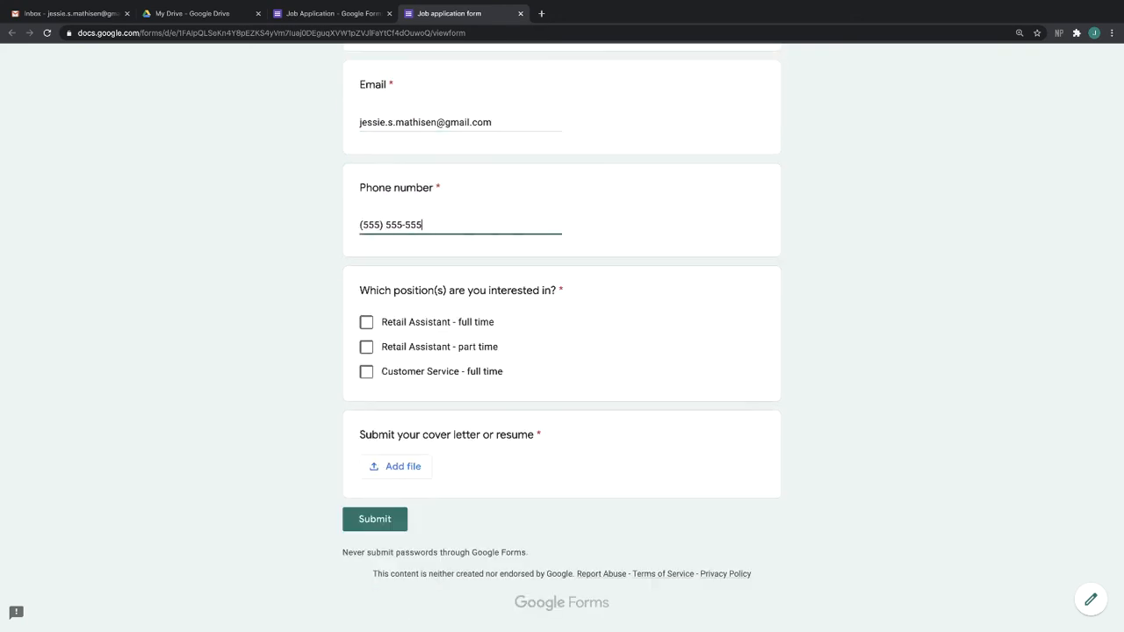
{"action": "left_click", "coordinate": [365, 371]}
- Attach a resume PDF and submit the test application
{"action": "left_click", "coordinate": [412, 466]}
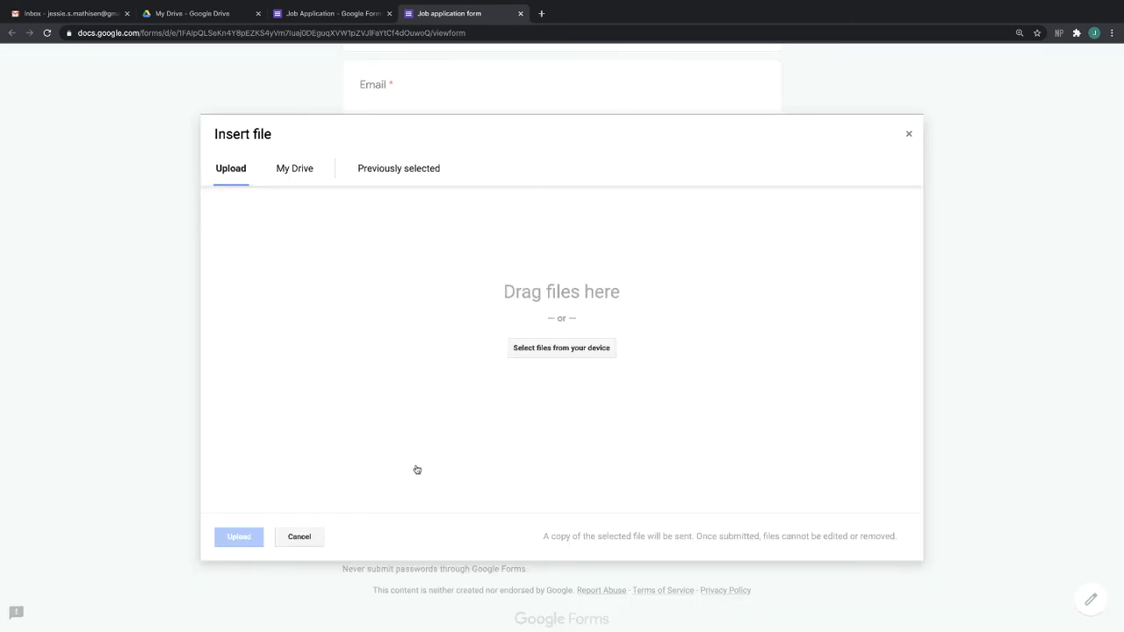
{"action": "left_click", "coordinate": [537, 348]}
{"action": "scroll", "coordinate": [656, 167], "scroll_direction": "down", "scroll_amount": 2}
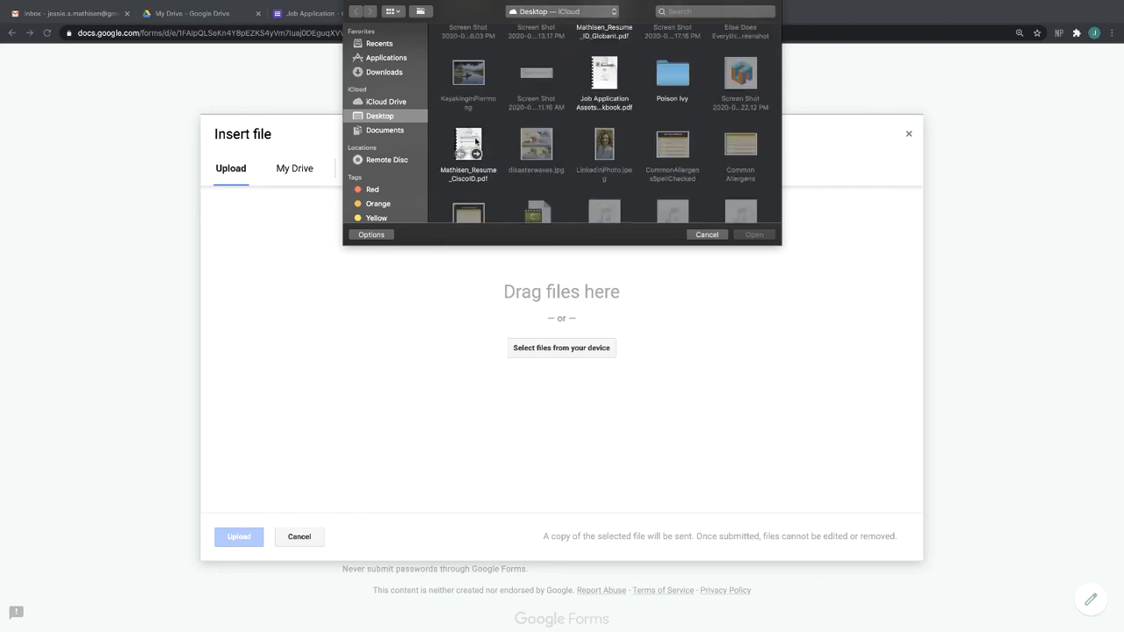
{"action": "left_click", "coordinate": [468, 154]}
{"action": "left_click", "coordinate": [754, 235]}
{"action": "left_click", "coordinate": [239, 537]}
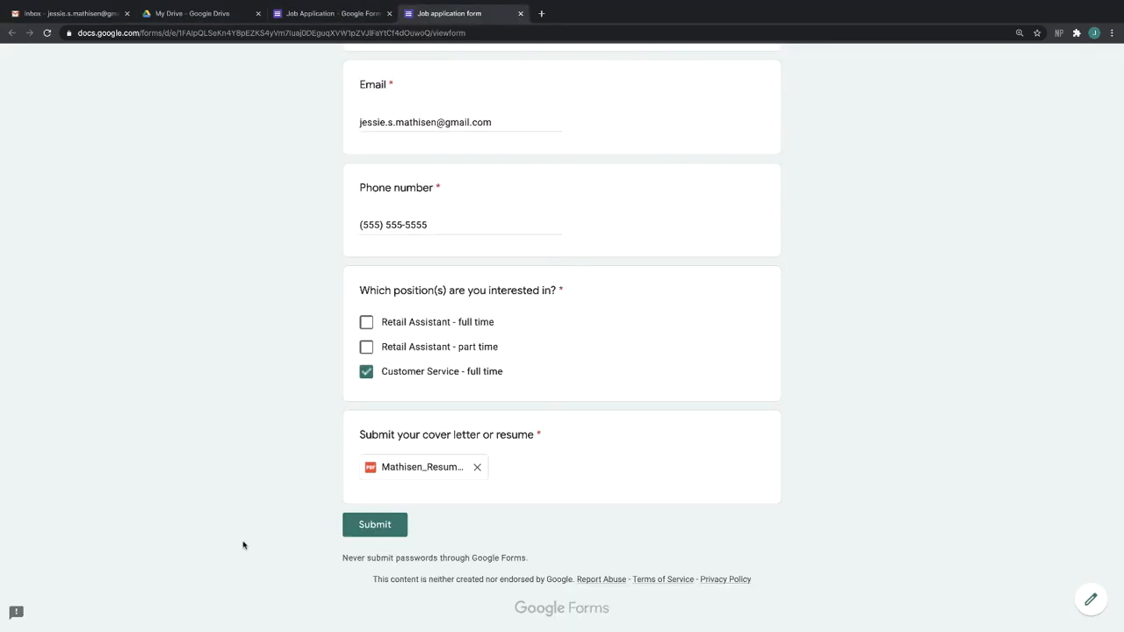
{"action": "left_click", "coordinate": [367, 526]}
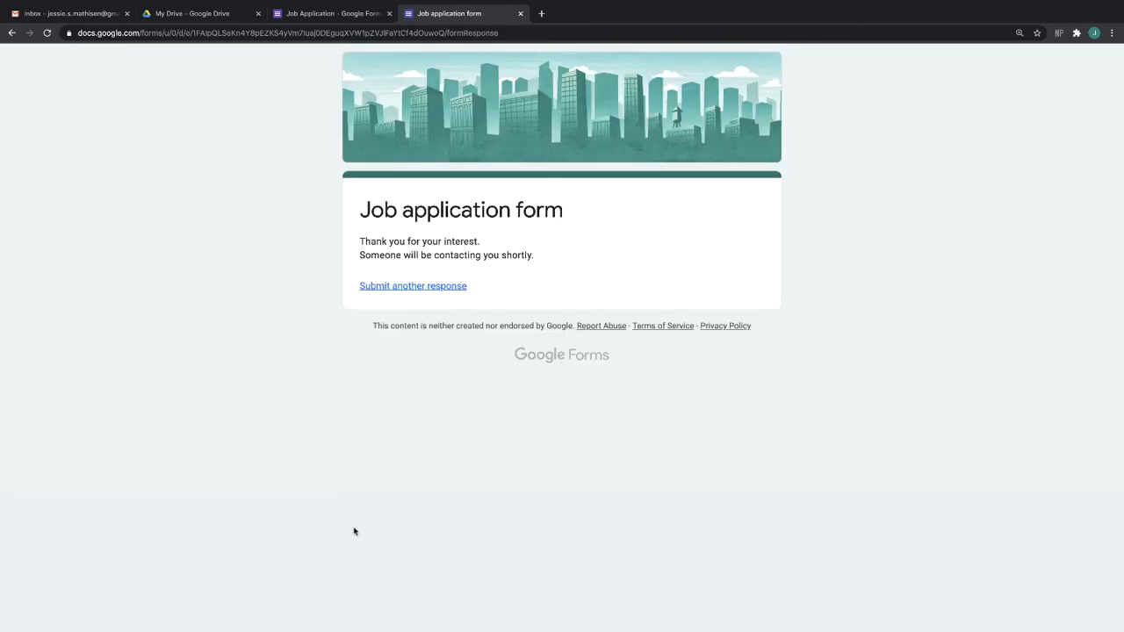
- Open the new form response notification e-mail in Gmail
{"action": "left_click", "coordinate": [92, 13]}
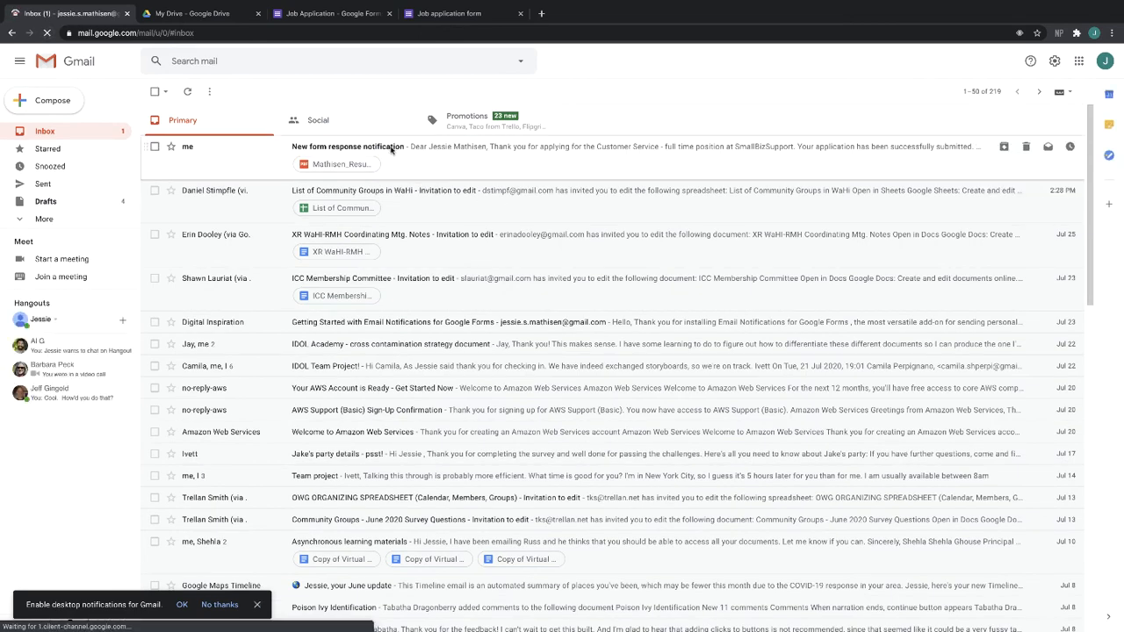
{"action": "left_click", "coordinate": [391, 152]}
{"action": "scroll", "coordinate": [491, 235], "scroll_direction": "down", "scroll_amount": 3}
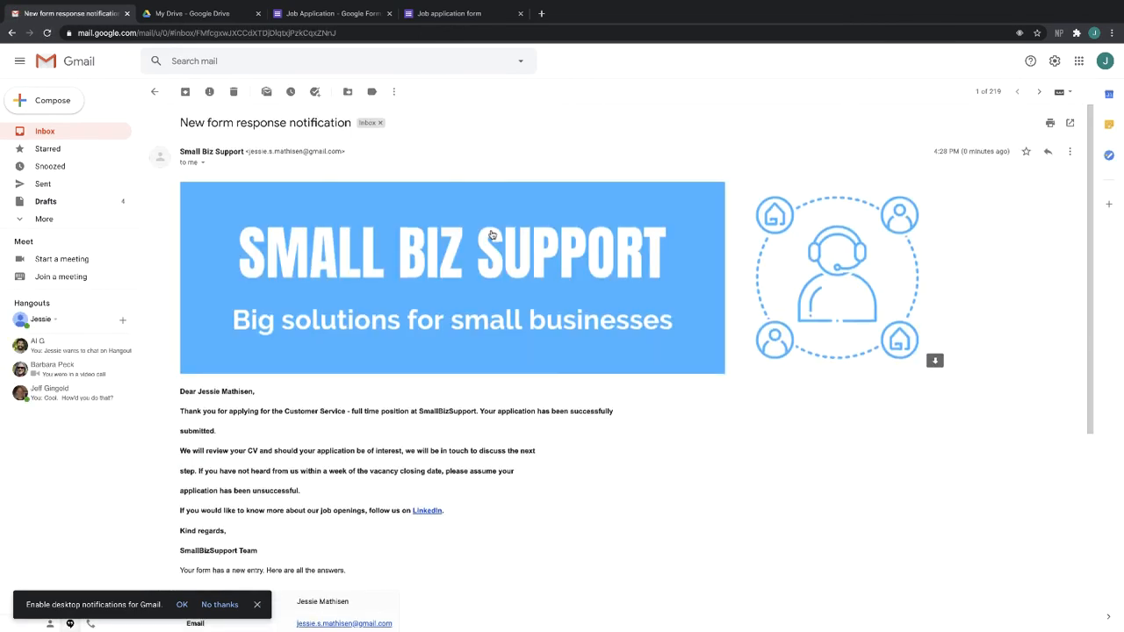
- Back in the form editor, open the Email Notifications add-on's form settings
{"action": "left_click", "coordinate": [330, 13]}
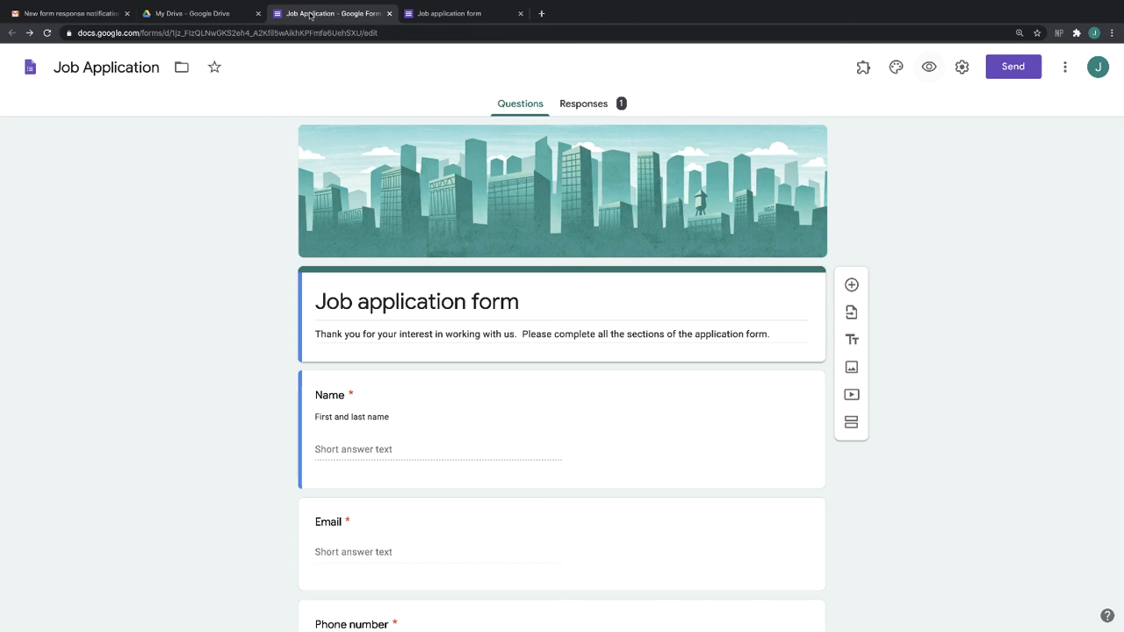
{"action": "left_click", "coordinate": [863, 67]}
{"action": "left_click", "coordinate": [905, 105]}
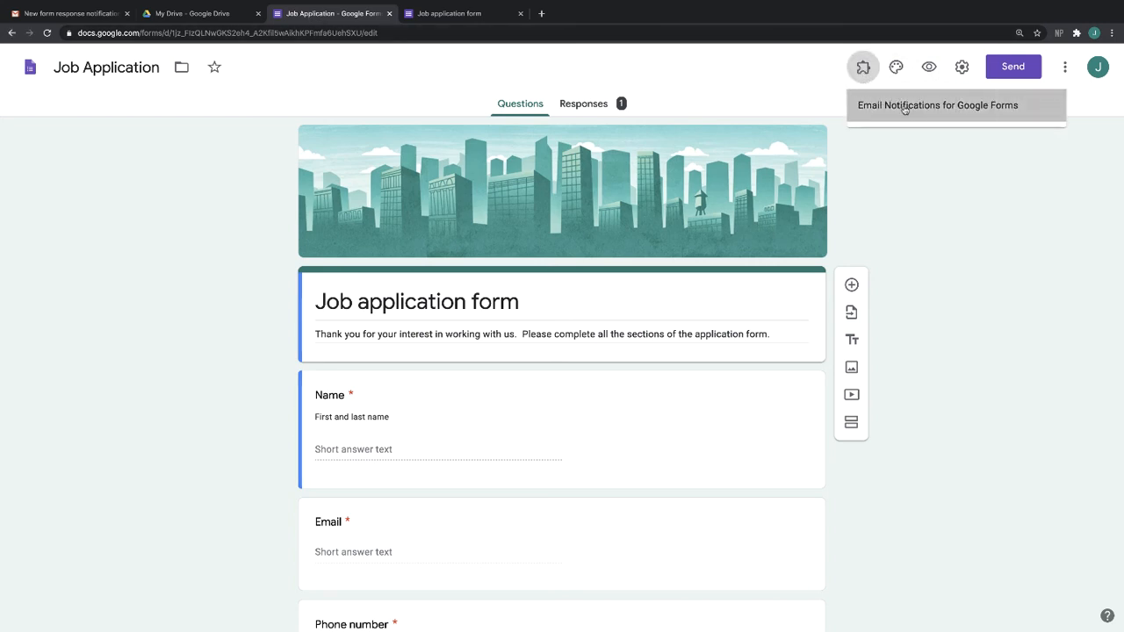
{"action": "left_click", "coordinate": [529, 186]}
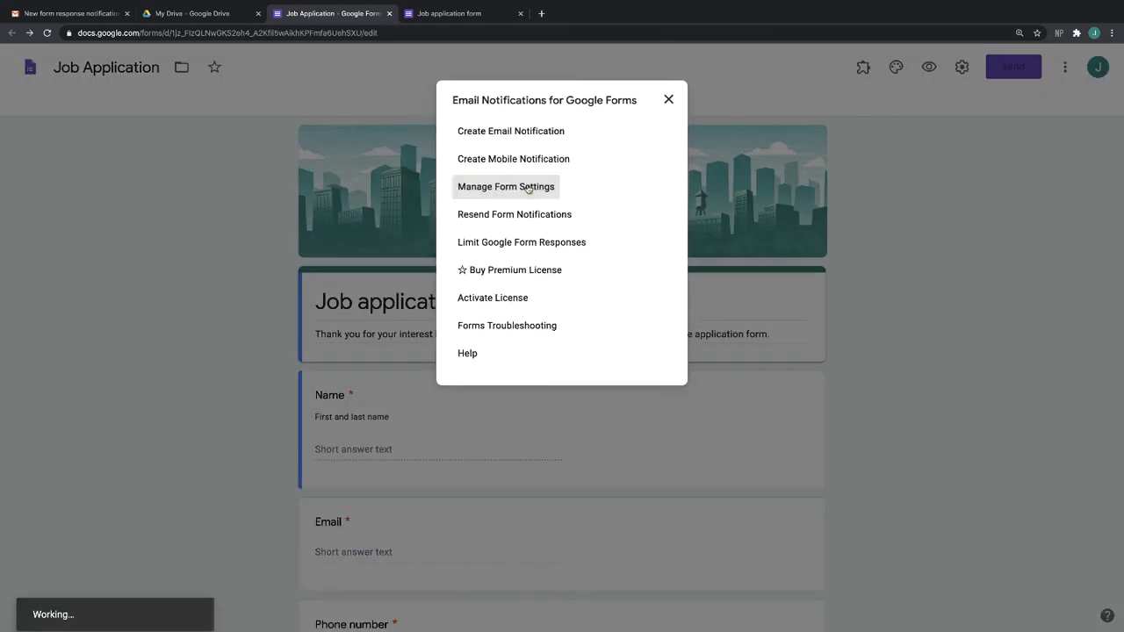